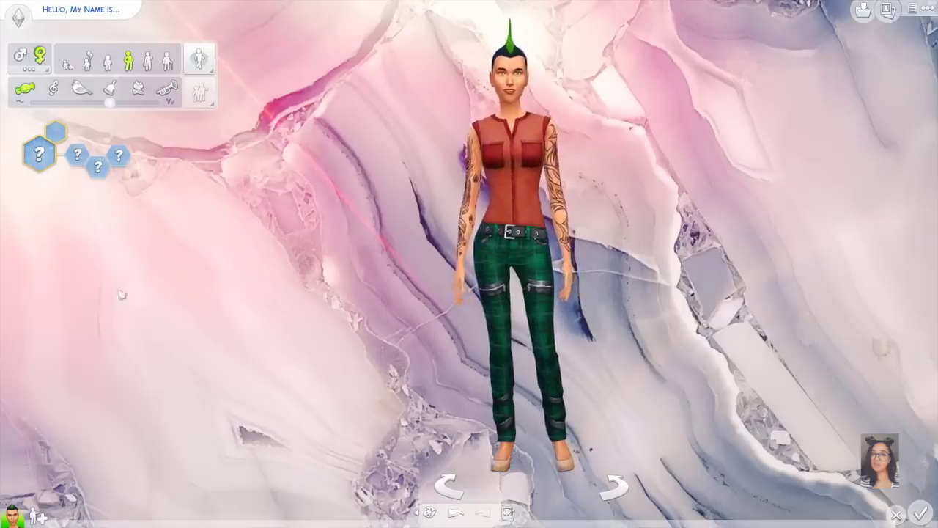
# Randomize the Sim's whole appearance and open the eyebrow choices on her face
pyautogui.click(430, 513)
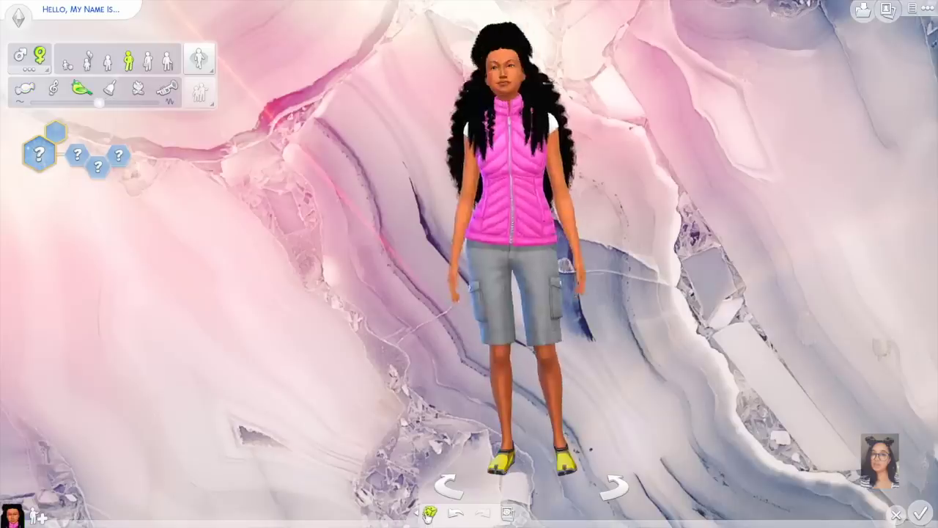
pyautogui.click(505, 81)
pyautogui.click(440, 196)
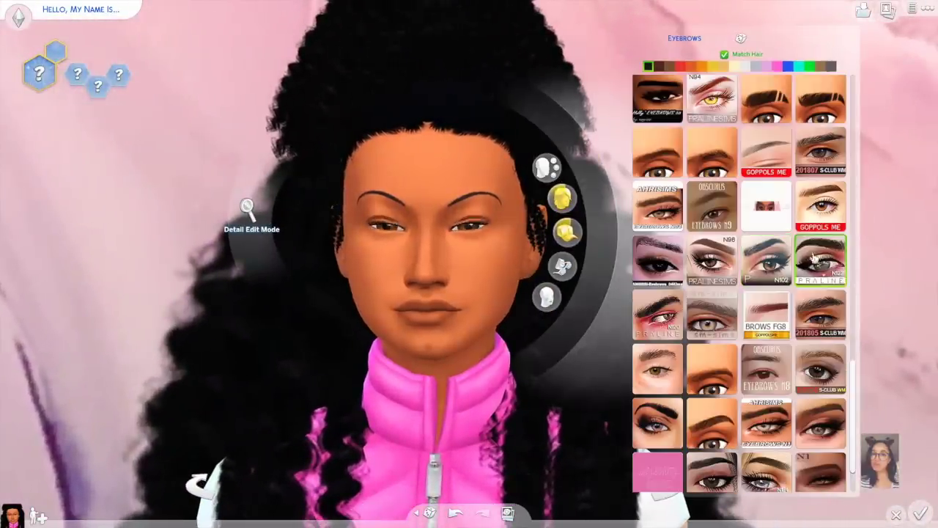
# Remove the Sim's hair and apply a custom-content skin detail overlay to her
pyautogui.click(561, 197)
pyautogui.click(547, 167)
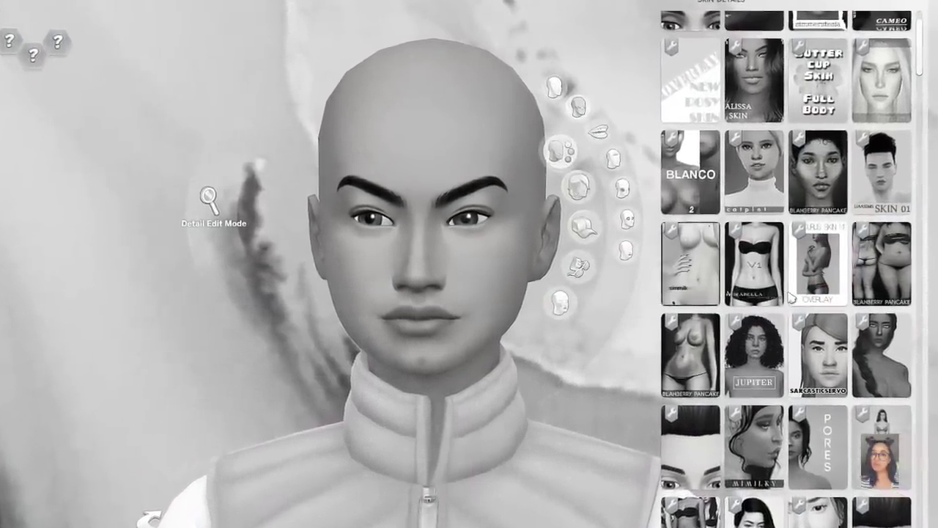
pyautogui.scroll(-3, 843, 293)
pyautogui.click(881, 270)
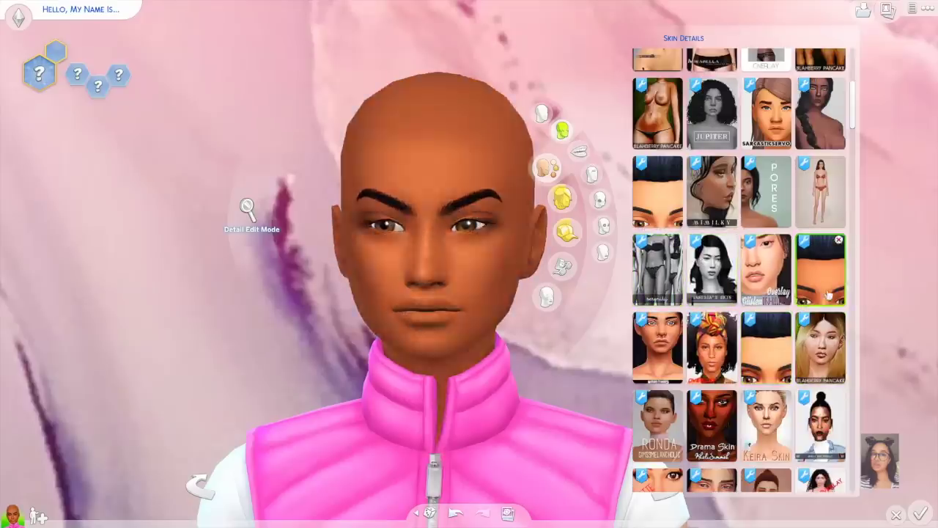
# Reshape the Sim's lips and the bridge of her nose in Detail Edit Mode
pyautogui.click(248, 209)
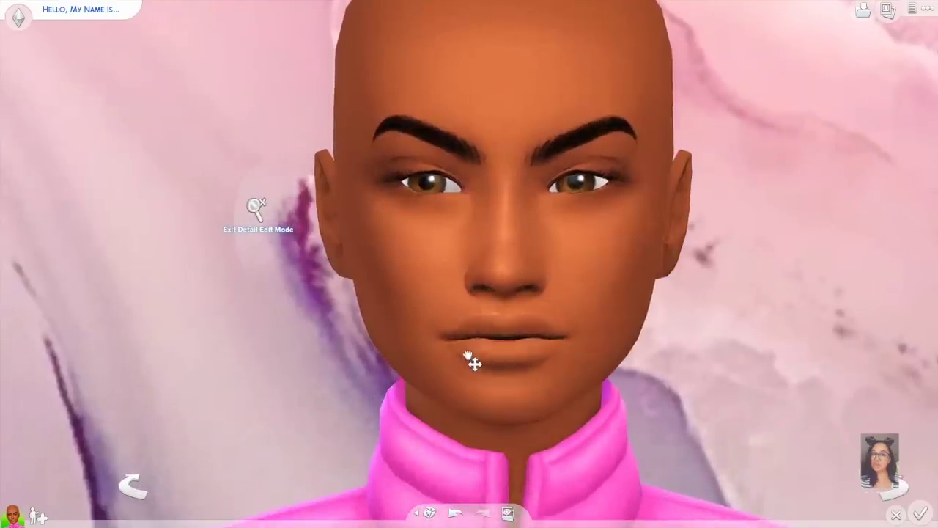
pyautogui.click(480, 328)
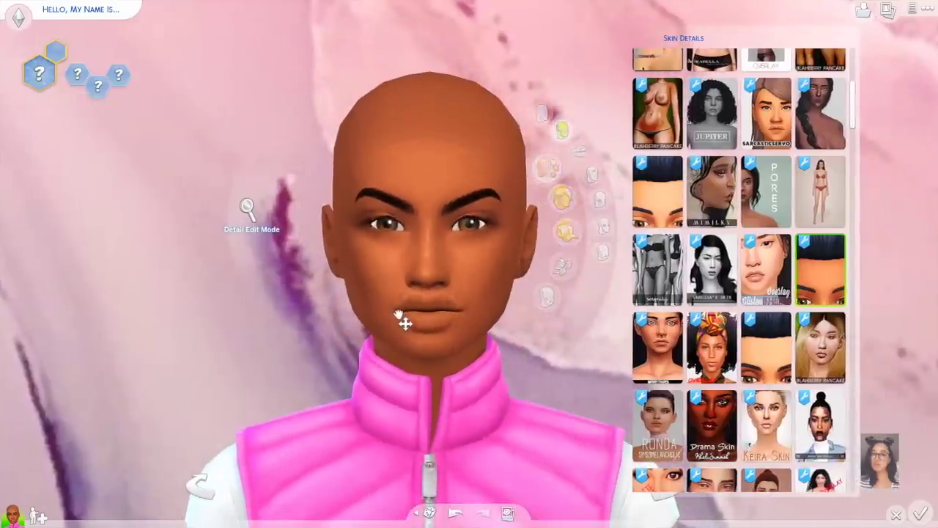
pyautogui.click(465, 305)
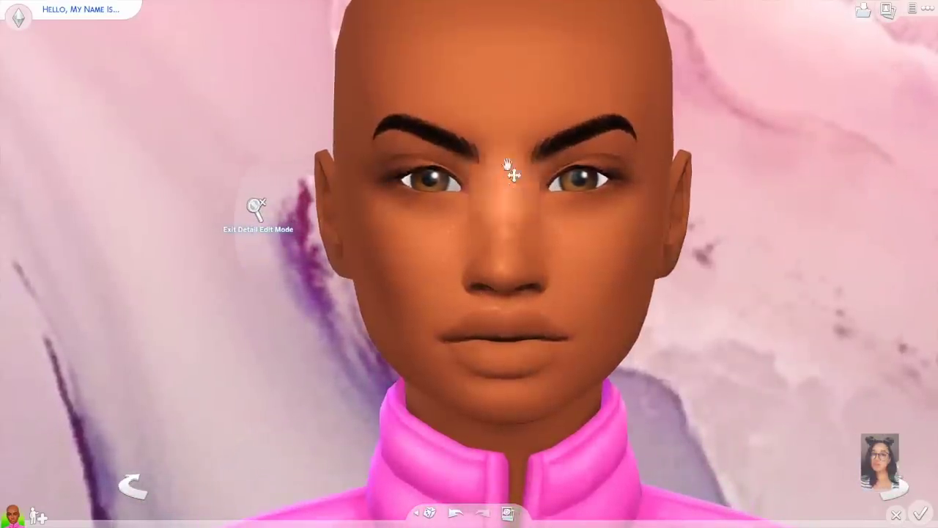
pyautogui.click(494, 171)
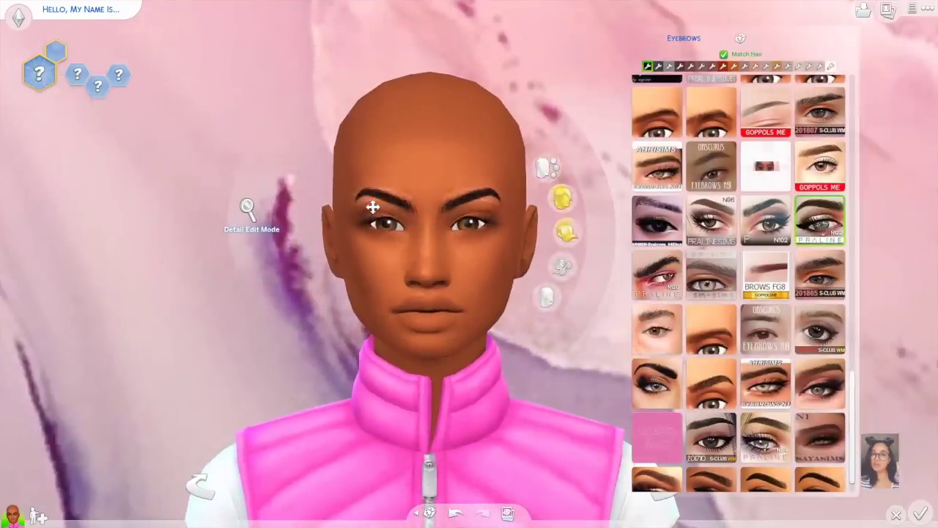
# Open the makeup choices for the Sim's face and give her a custom-content high ponytail with long face-framing strands
pyautogui.click(555, 296)
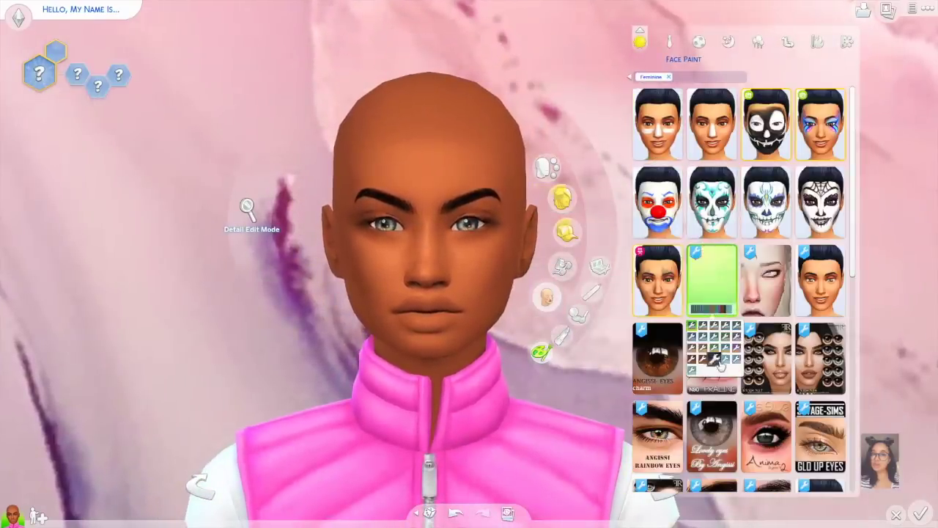
pyautogui.click(562, 197)
pyautogui.click(769, 302)
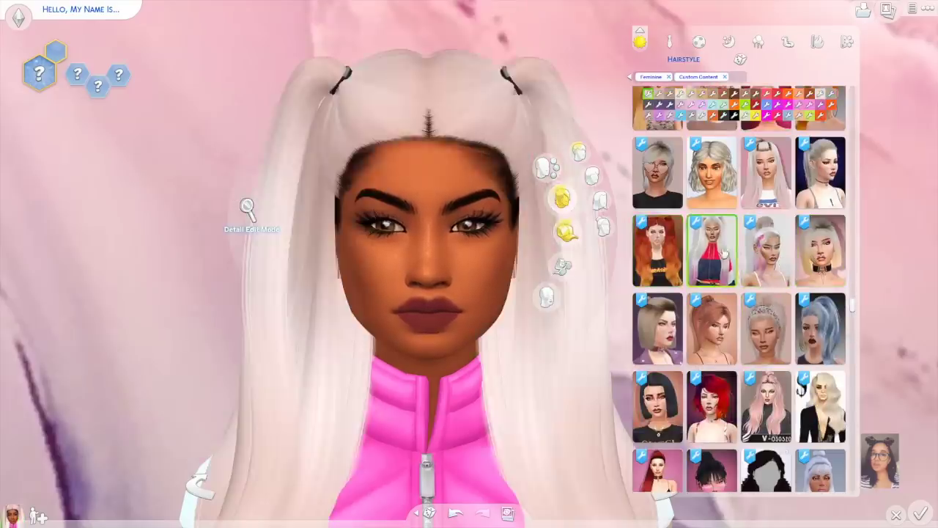
pyautogui.click(839, 121)
pyautogui.click(766, 250)
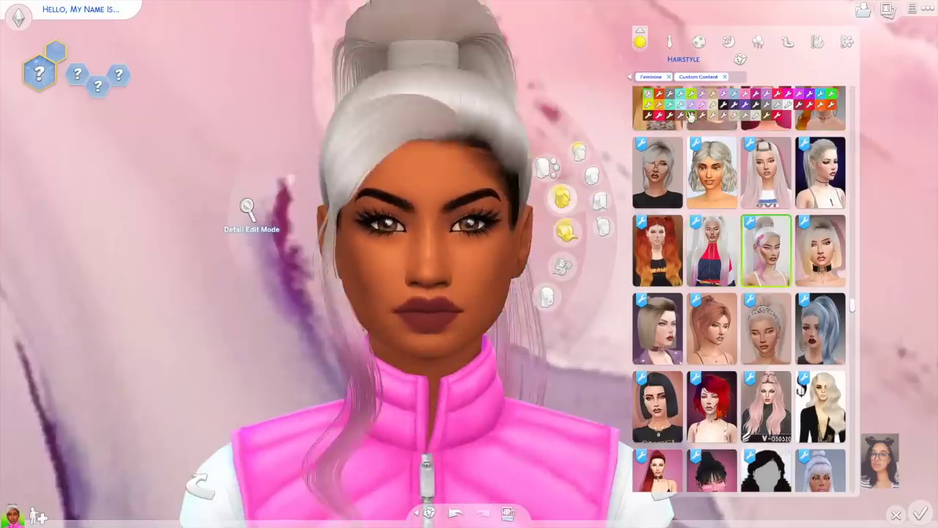
# Select a custom-content crop top for the Sim and filter the feminine bottoms to Custom Content
pyautogui.click(469, 411)
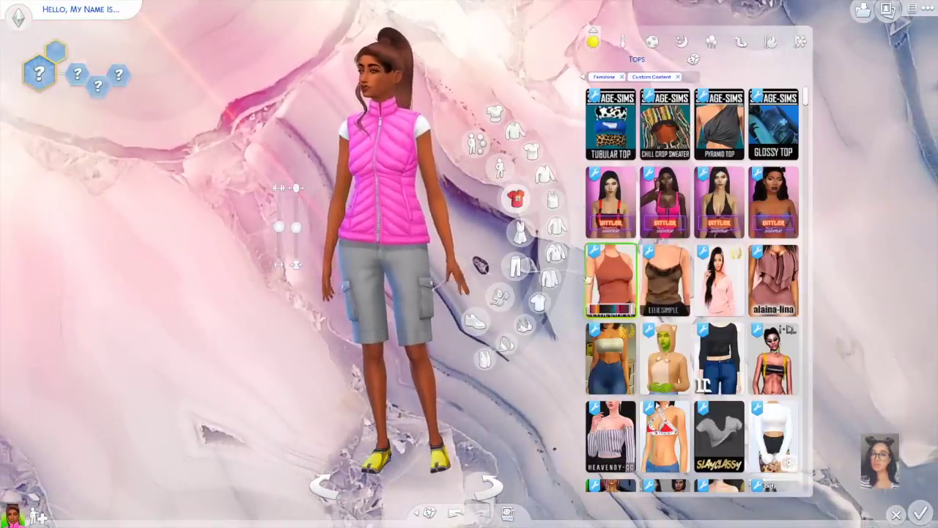
pyautogui.click(622, 281)
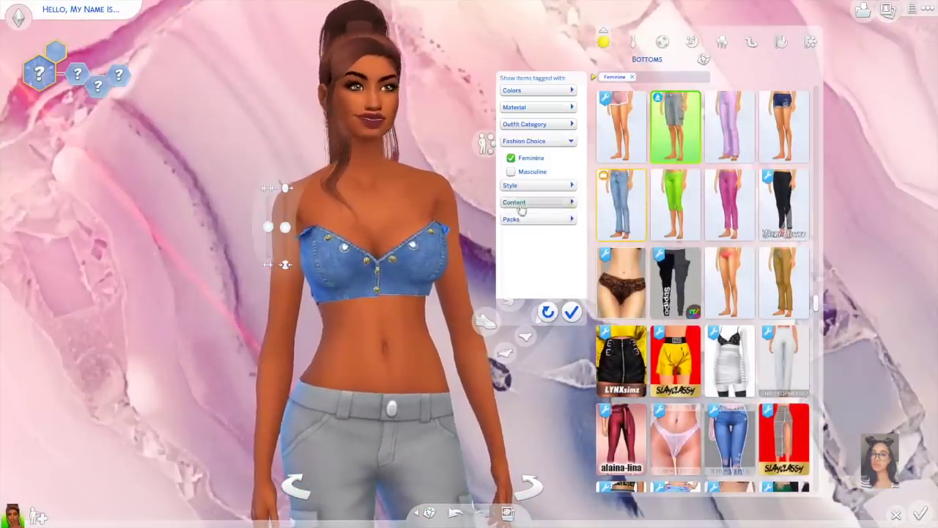
pyautogui.click(520, 203)
pyautogui.click(511, 245)
pyautogui.click(571, 311)
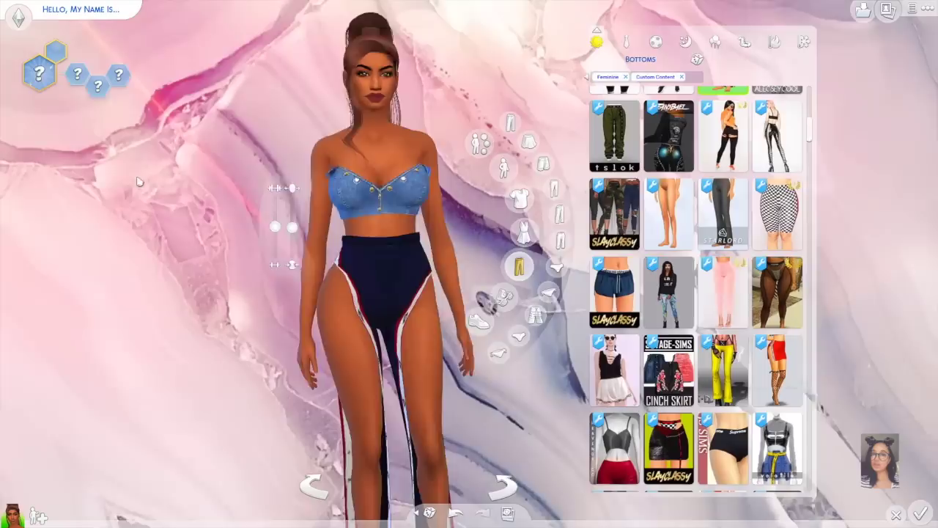
# Try on the pink and yellow colour-block asymmetric skirt and the ripped jeans with fishnets underneath
pyautogui.scroll(-5, 697, 293)
pyautogui.click(723, 117)
pyautogui.click(723, 374)
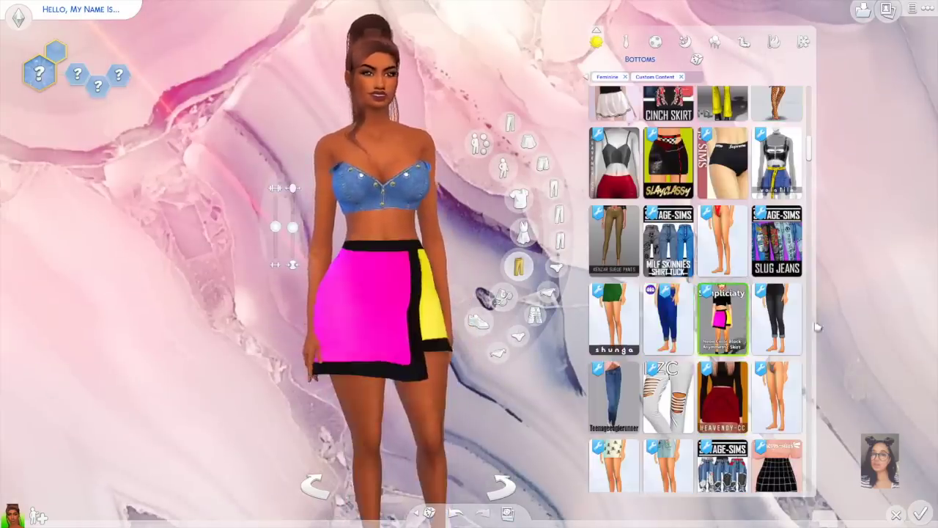
pyautogui.scroll(-3, 696, 294)
pyautogui.click(723, 247)
pyautogui.click(723, 323)
pyautogui.click(723, 246)
pyautogui.scroll(-3, 697, 294)
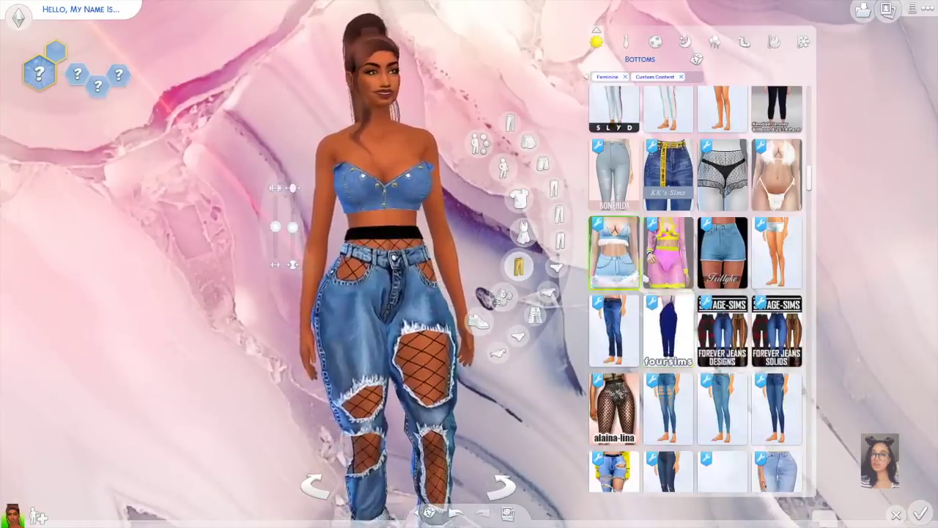
# Try on further custom-content bottoms, including plain black high-waisted leggings and black ruffle-waist trousers
pyautogui.click(614, 408)
pyautogui.click(777, 408)
pyautogui.scroll(-2, 696, 293)
pyautogui.scroll(-3, 696, 293)
pyautogui.click(669, 430)
pyautogui.click(777, 421)
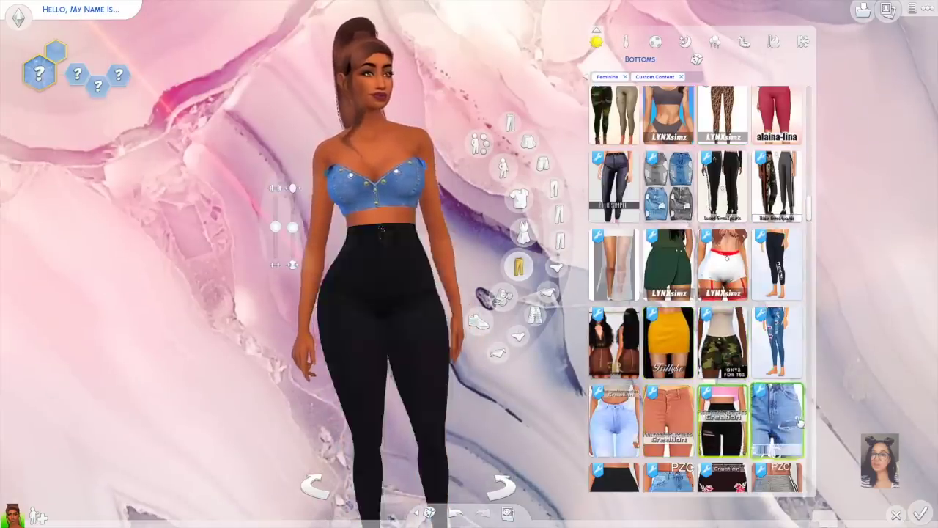
pyautogui.scroll(-3, 696, 293)
pyautogui.click(723, 427)
pyautogui.scroll(-3, 696, 293)
pyautogui.click(614, 425)
pyautogui.scroll(-3, 697, 293)
pyautogui.click(777, 293)
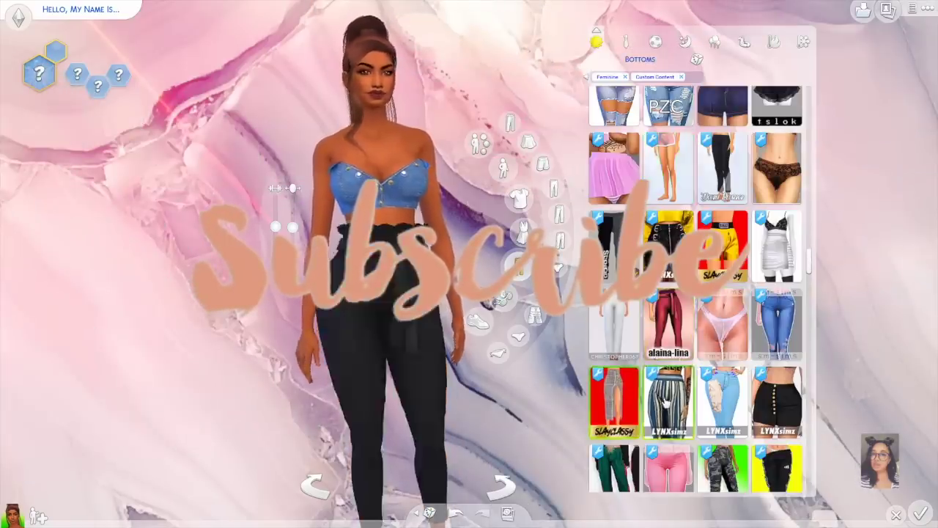
# Try on more bottoms further down the catalogue, including the grey plaid high-waisted trousers
pyautogui.scroll(-3, 697, 294)
pyautogui.click(625, 328)
pyautogui.scroll(-5, 696, 294)
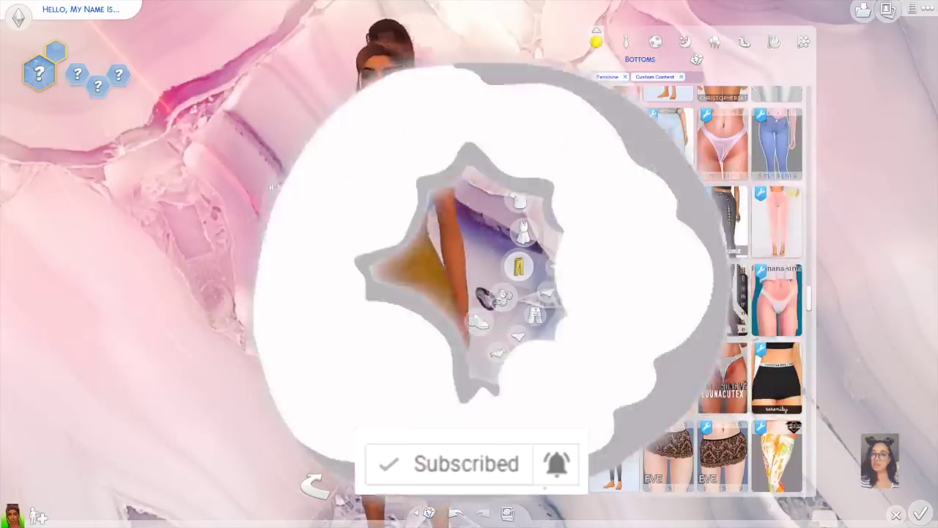
pyautogui.click(772, 253)
pyautogui.click(614, 248)
pyautogui.scroll(-2, 697, 293)
pyautogui.click(669, 316)
pyautogui.scroll(-3, 696, 293)
pyautogui.click(669, 403)
pyautogui.scroll(-3, 696, 293)
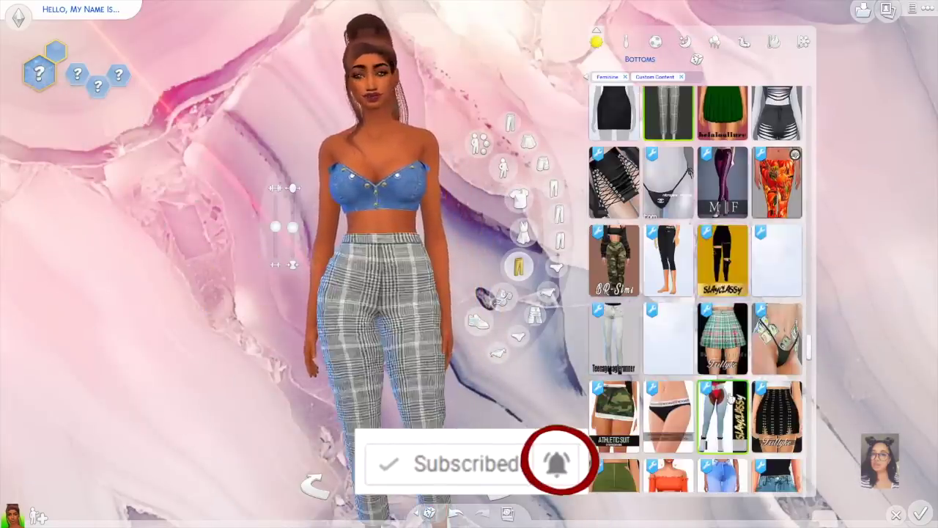
# Try on the black Nike Pro leggings and the light denim high-waisted shorts with the denim top
pyautogui.click(669, 257)
pyautogui.click(615, 257)
pyautogui.click(669, 257)
pyautogui.scroll(-3, 697, 294)
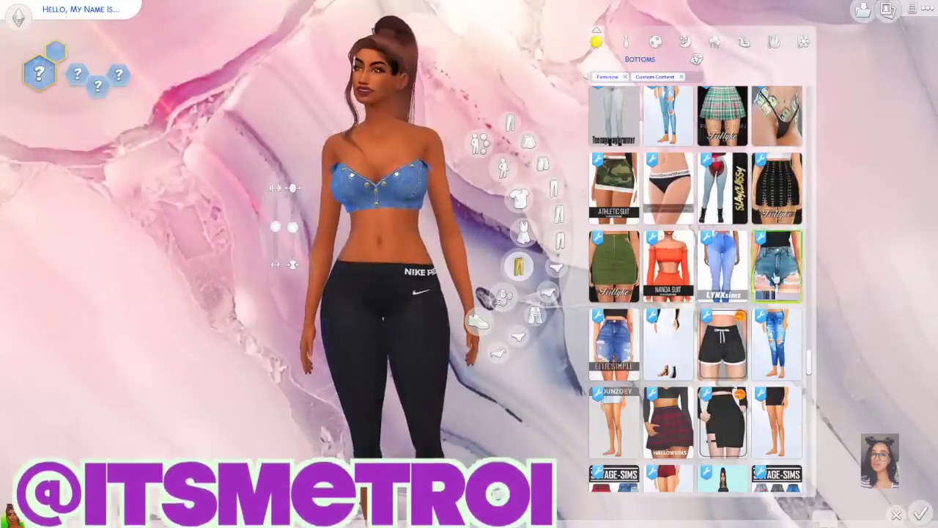
pyautogui.scroll(-3, 687, 265)
pyautogui.click(668, 257)
pyautogui.scroll(-3, 669, 293)
pyautogui.click(649, 358)
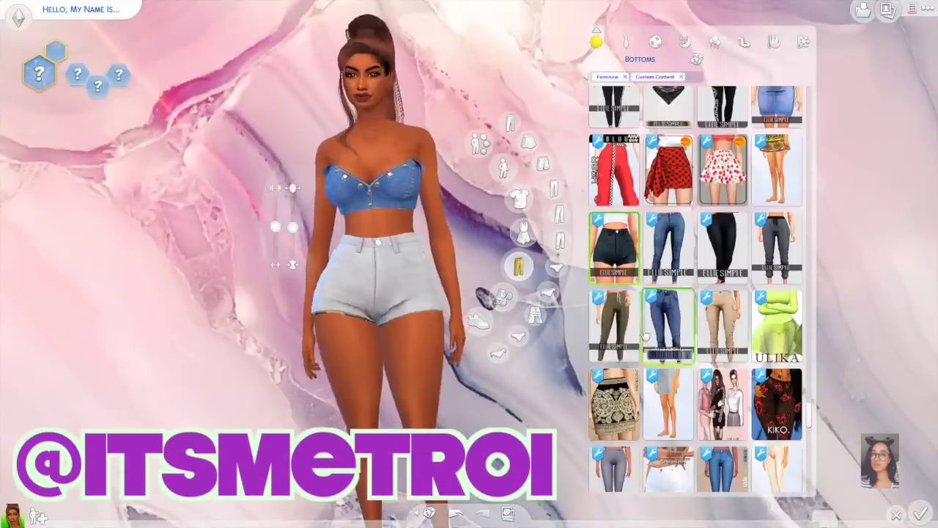
# Try on the black drawstring joggers and the black-and-white grid mini skirt
pyautogui.click(722, 248)
pyautogui.scroll(-3, 669, 293)
pyautogui.click(668, 257)
pyautogui.scroll(-3, 668, 293)
pyautogui.click(668, 257)
pyautogui.scroll(-3, 669, 294)
pyautogui.click(722, 271)
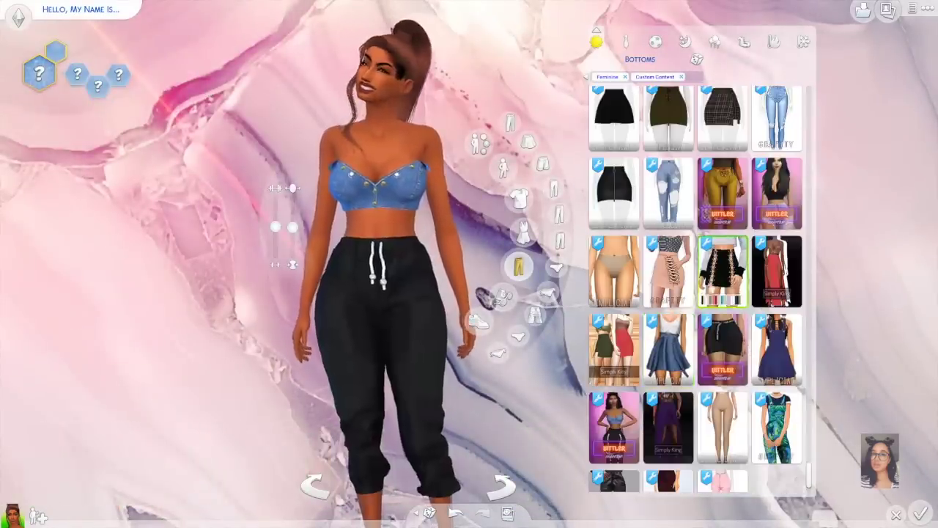
pyautogui.scroll(-6, 697, 293)
pyautogui.click(777, 229)
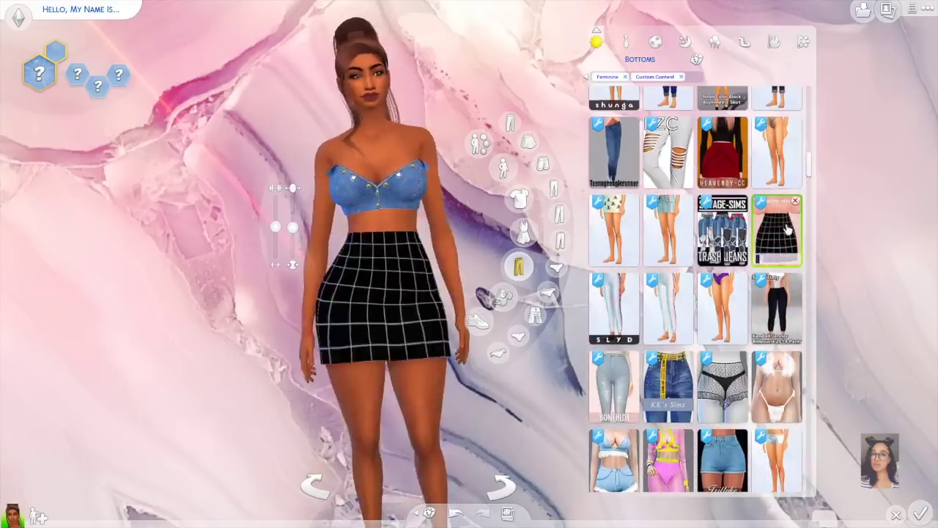
# Go back towards the start of the bottoms catalogue, trying on dark blue ripped-knee jeans and other custom-content pieces
pyautogui.click(614, 229)
pyautogui.scroll(3, 660, 257)
pyautogui.click(668, 257)
pyautogui.scroll(3, 669, 257)
pyautogui.click(669, 256)
pyautogui.scroll(3, 668, 256)
pyautogui.click(722, 257)
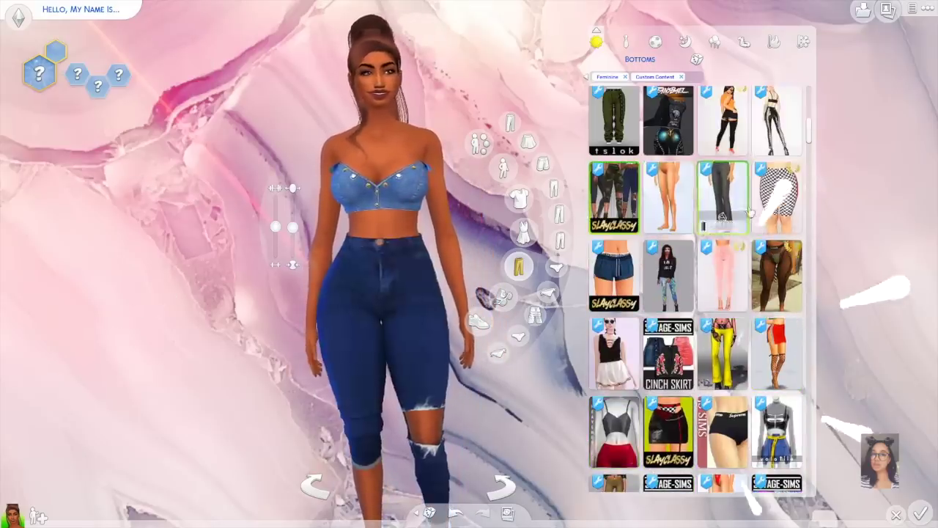
pyautogui.scroll(3, 722, 257)
pyautogui.click(778, 368)
pyautogui.click(777, 291)
pyautogui.click(615, 134)
pyautogui.click(777, 134)
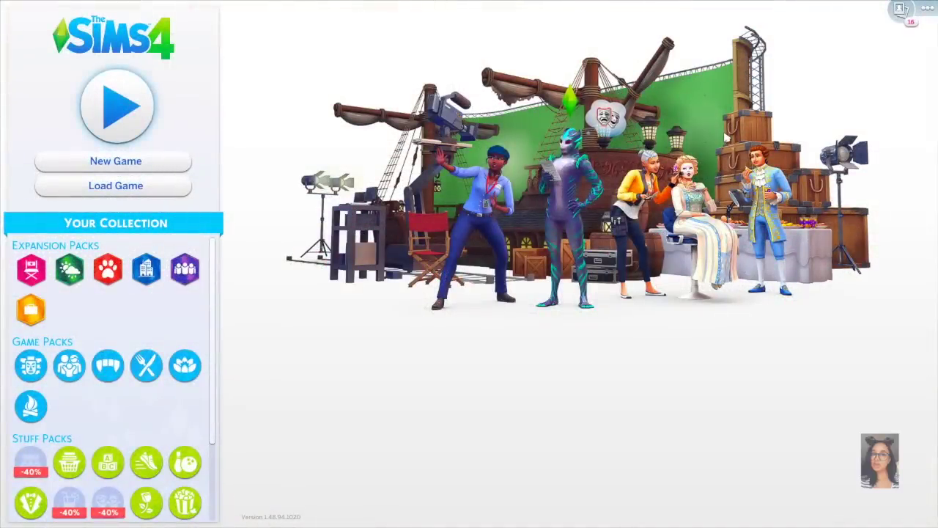
# Open the graphics settings in Game Options and set Graphics Quality to Low Medium
pyautogui.click(929, 9)
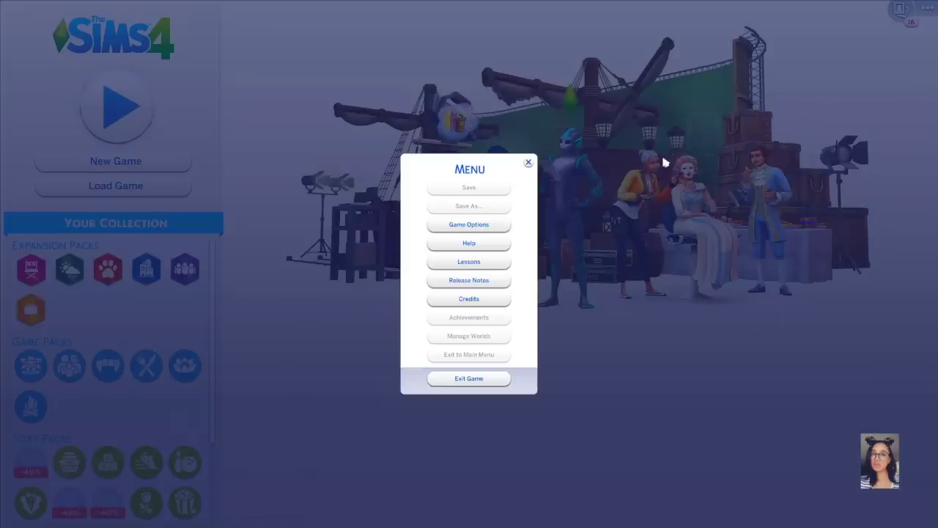
pyautogui.click(494, 229)
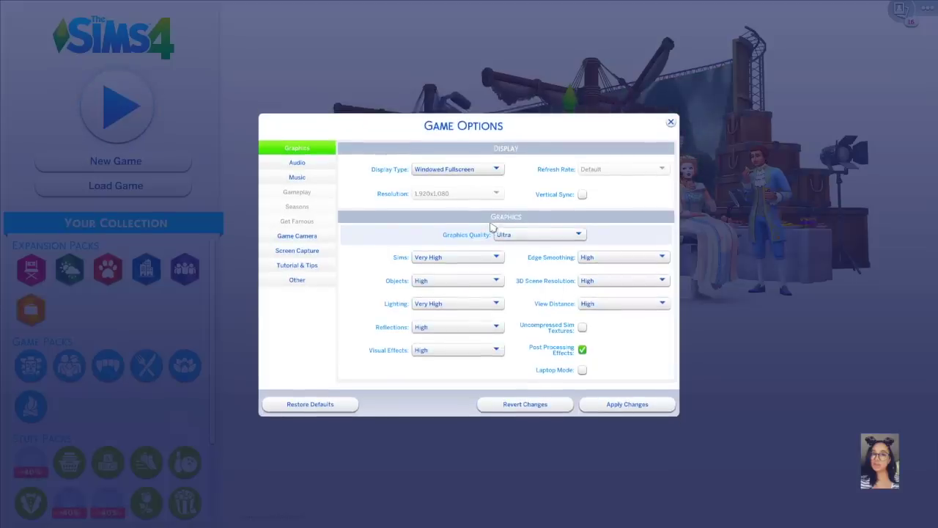
pyautogui.click(537, 236)
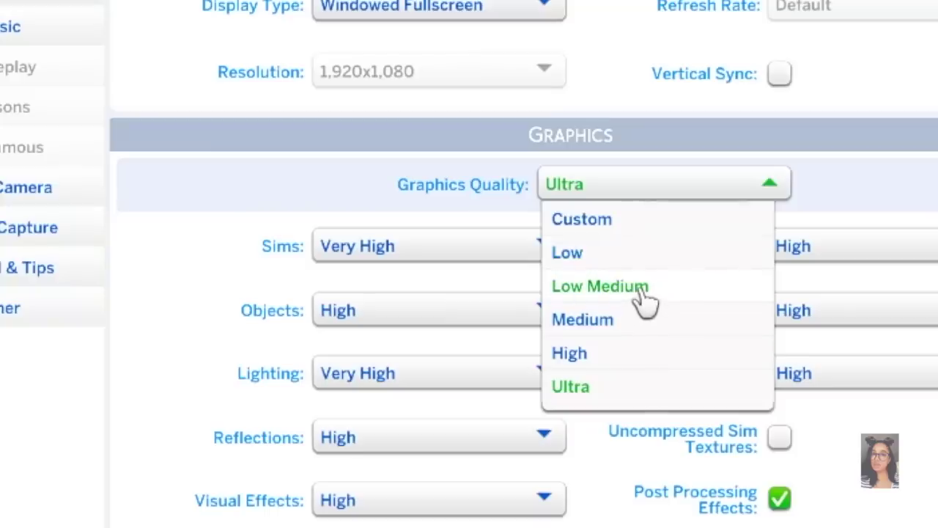
pyautogui.click(642, 293)
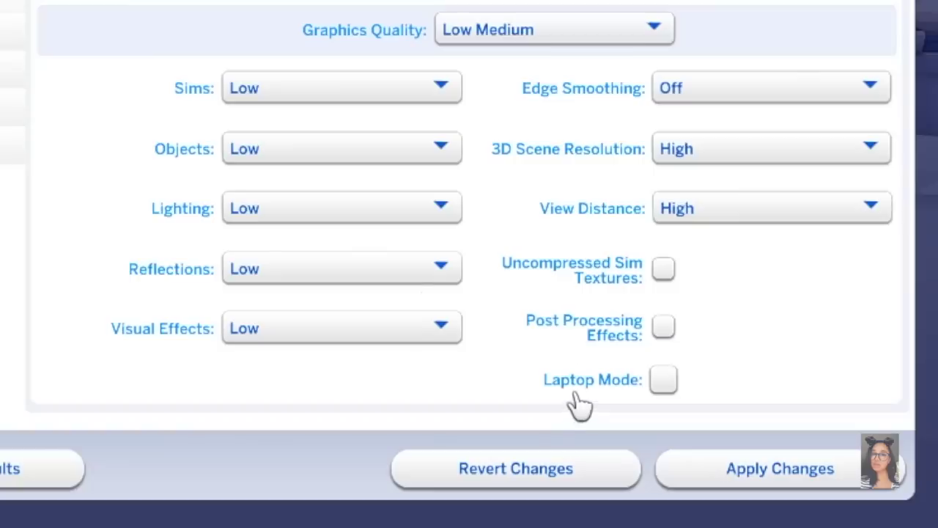
# Check the description of Laptop Mode and review the available display types without changing them
pyautogui.moveTo(579, 403)
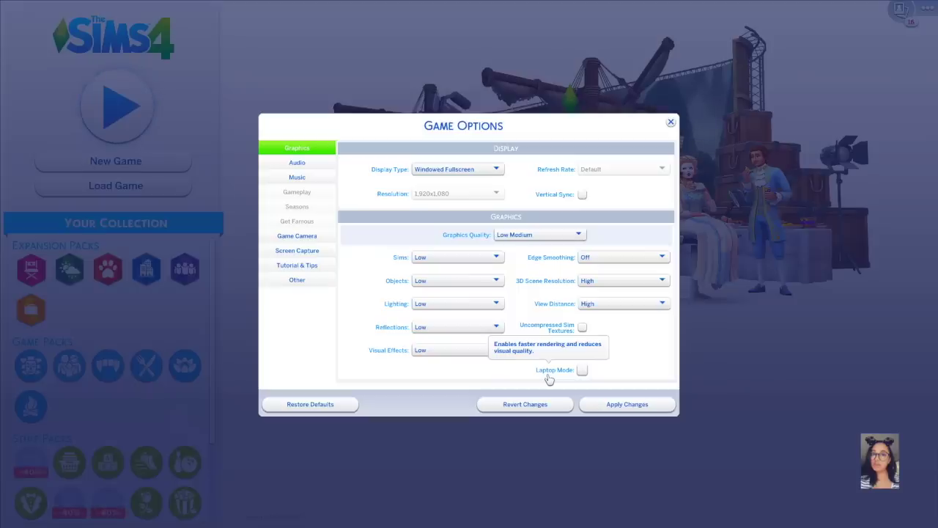
pyautogui.click(451, 169)
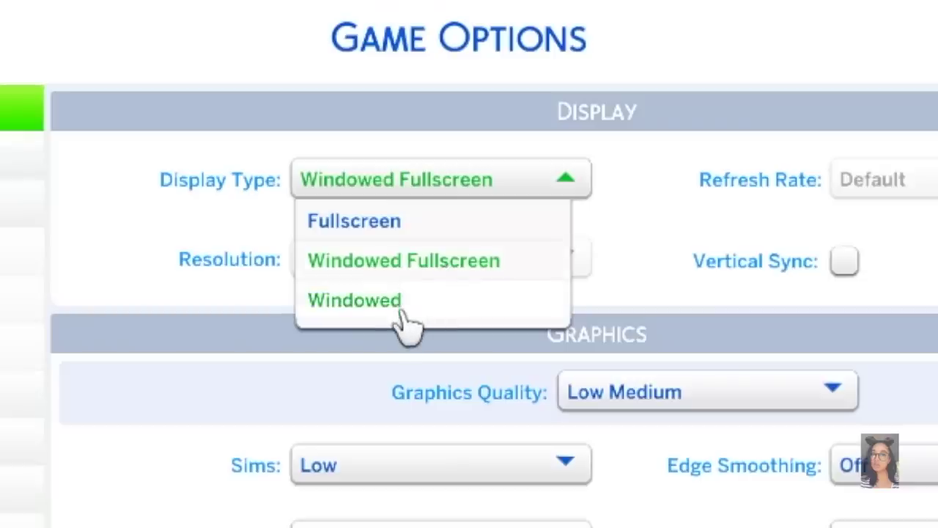
pyautogui.click(562, 183)
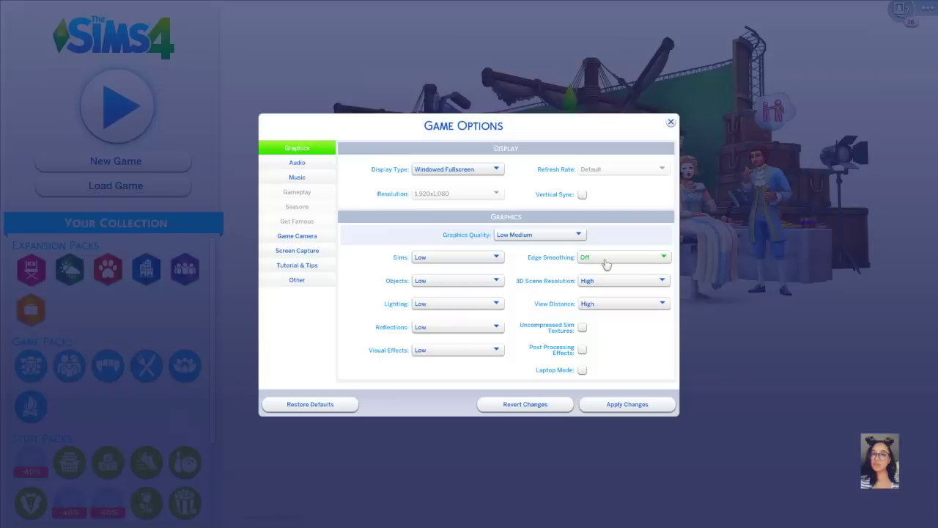
# Set Graphics Quality to Ultra
pyautogui.click(517, 235)
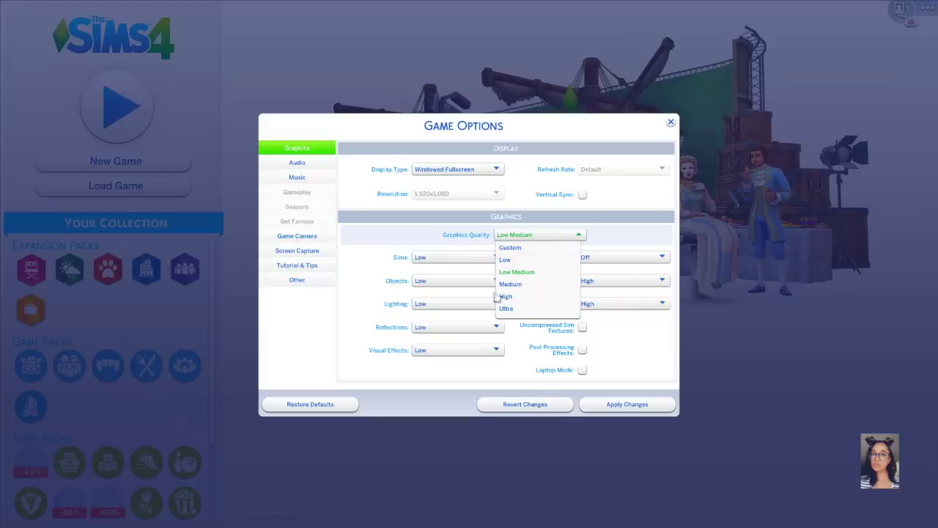
pyautogui.click(506, 308)
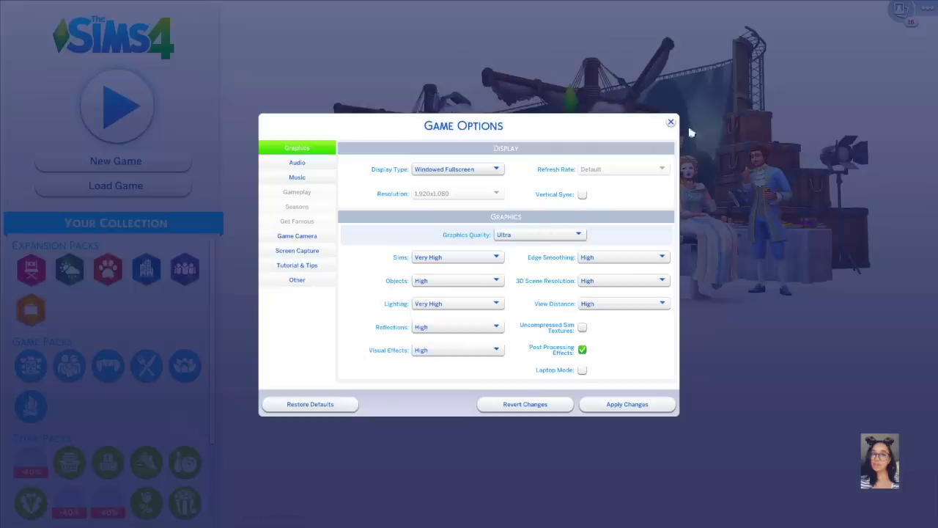
# Close the game options and the game menu to return to the main screen
pyautogui.click(671, 123)
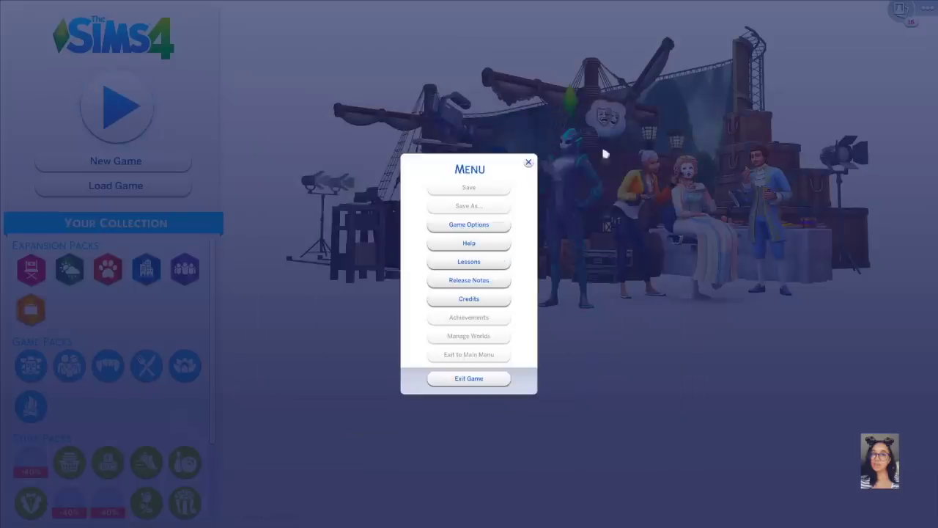
pyautogui.click(528, 163)
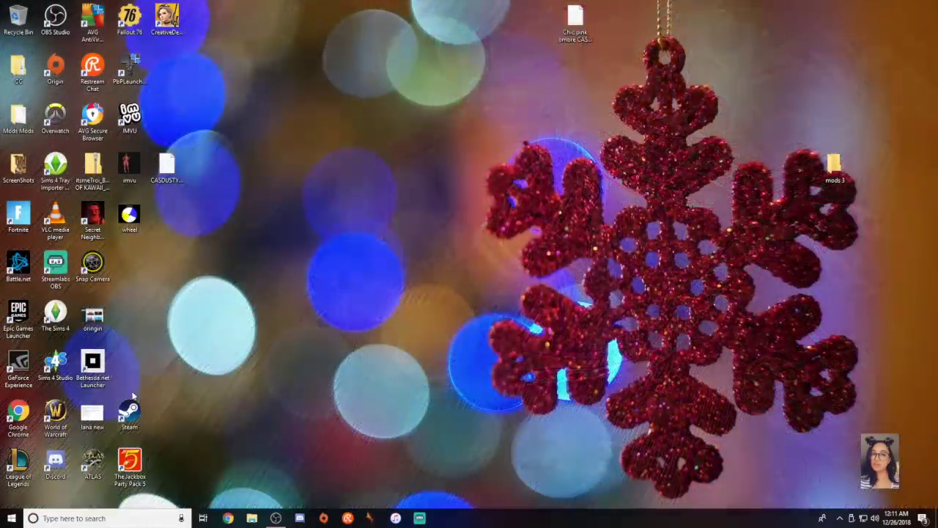
# Switch to File Explorer and open The Sims 4 folder inside Documents > Electronic Arts
pyautogui.click(252, 519)
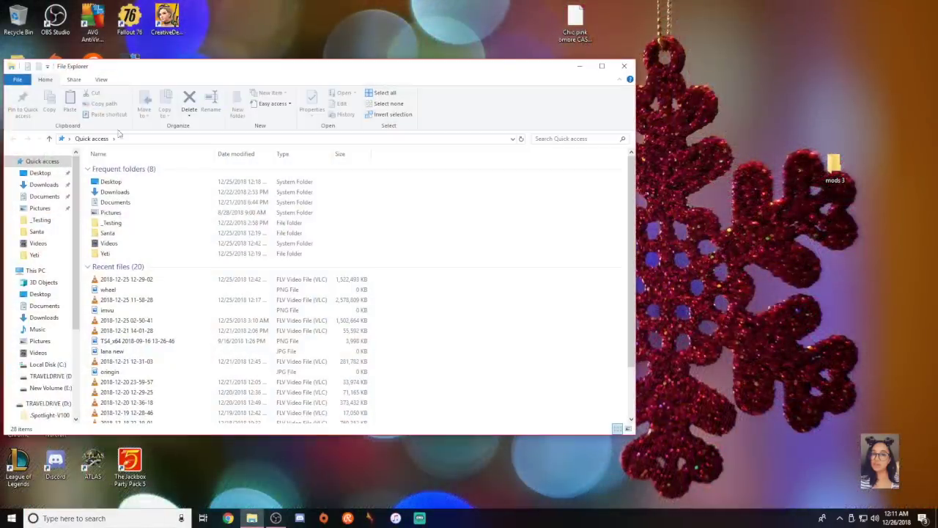
pyautogui.moveTo(178, 70); pyautogui.dragTo(362, 66)
pyautogui.click(251, 188)
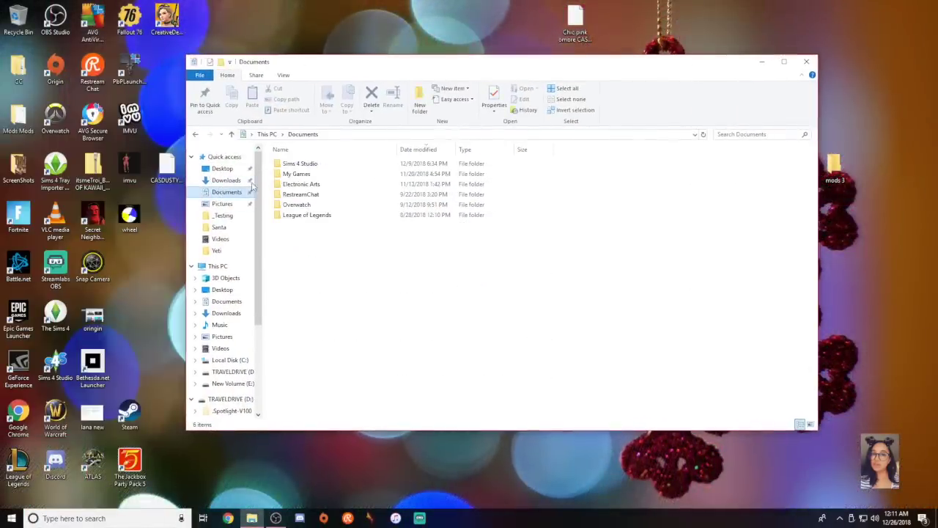
pyautogui.doubleClick(310, 184)
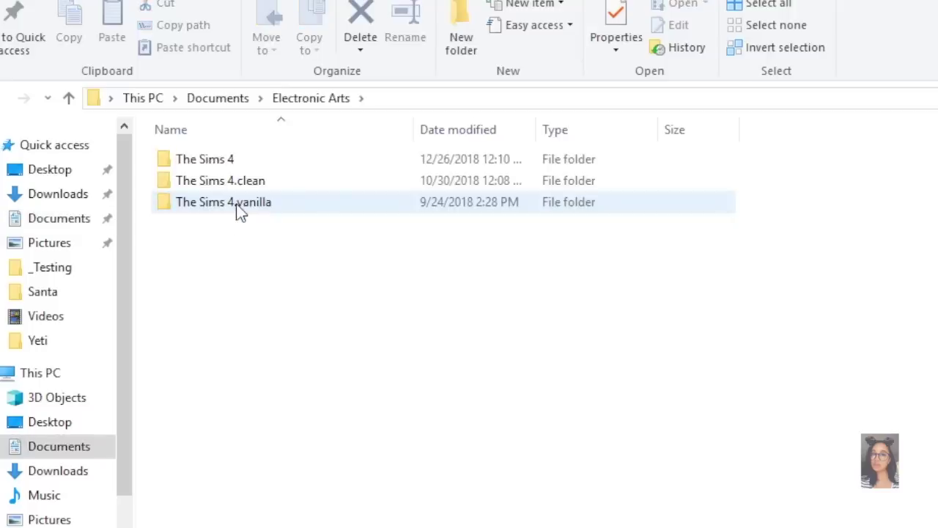
pyautogui.doubleClick(323, 159)
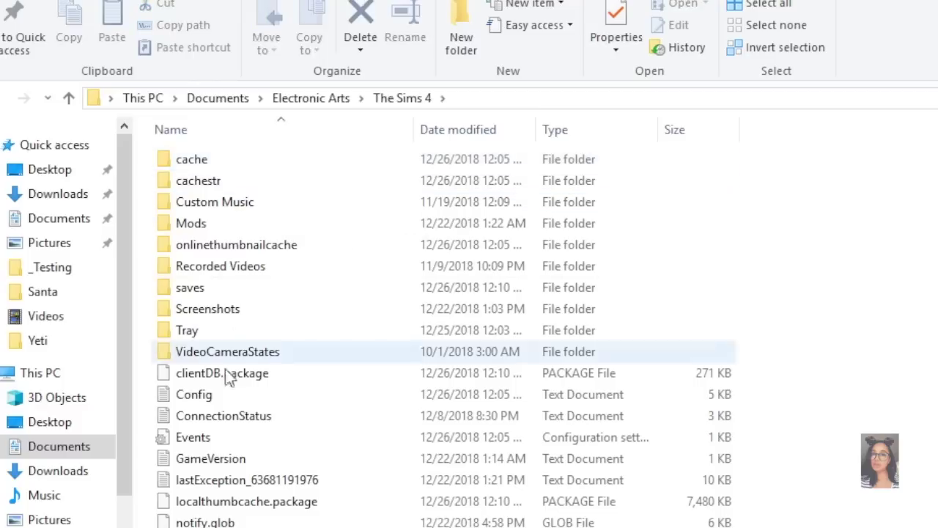
pyautogui.click(220, 501)
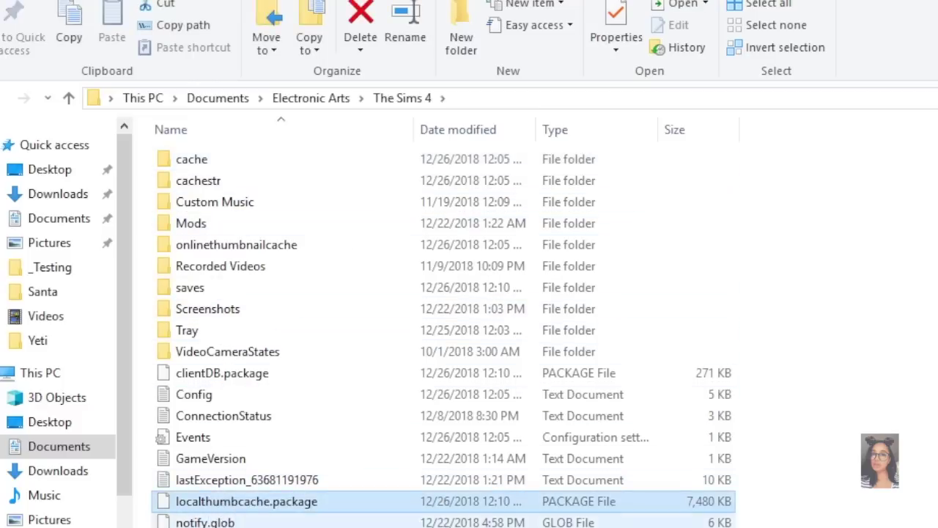
pyautogui.keyDown('ctrl'); pyautogui.click(228, 480); pyautogui.keyUp('ctrl')
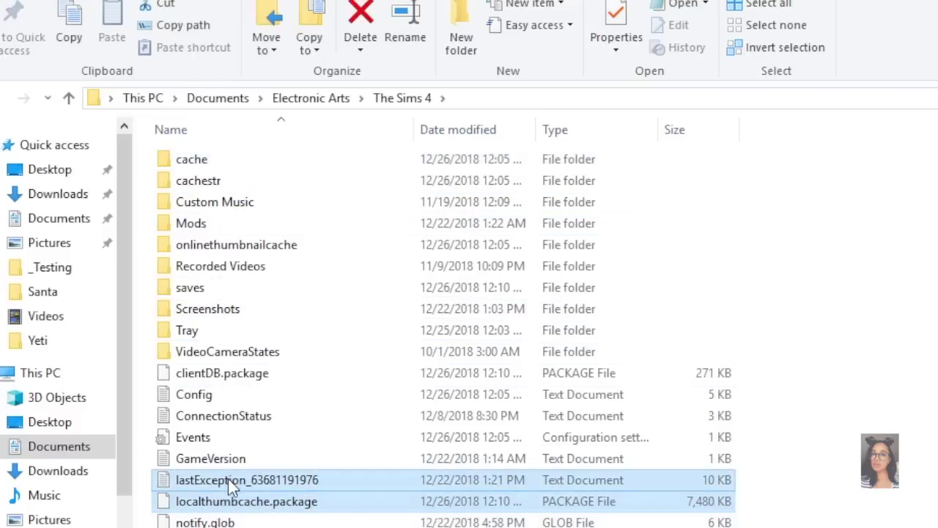
pyautogui.press('Delete')
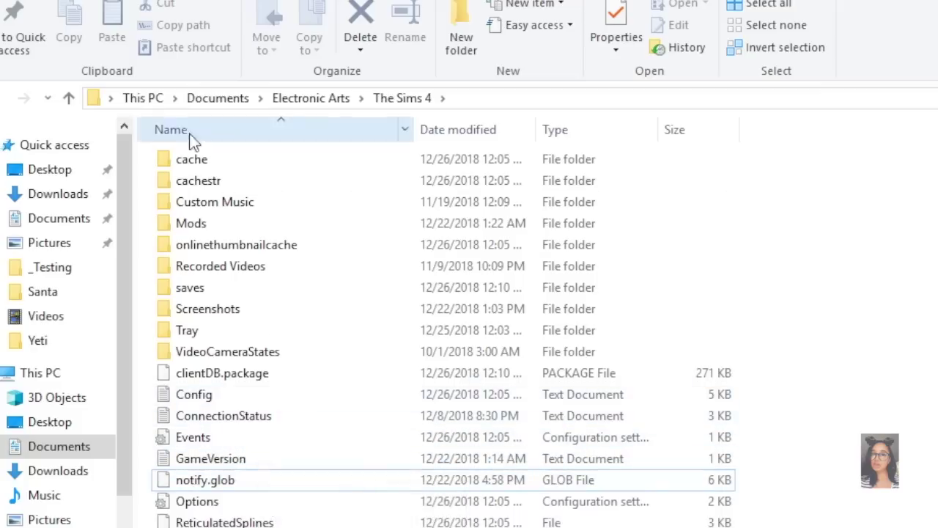
# Look inside the Mods folder and return to The Sims 4 folder
pyautogui.doubleClick(256, 218)
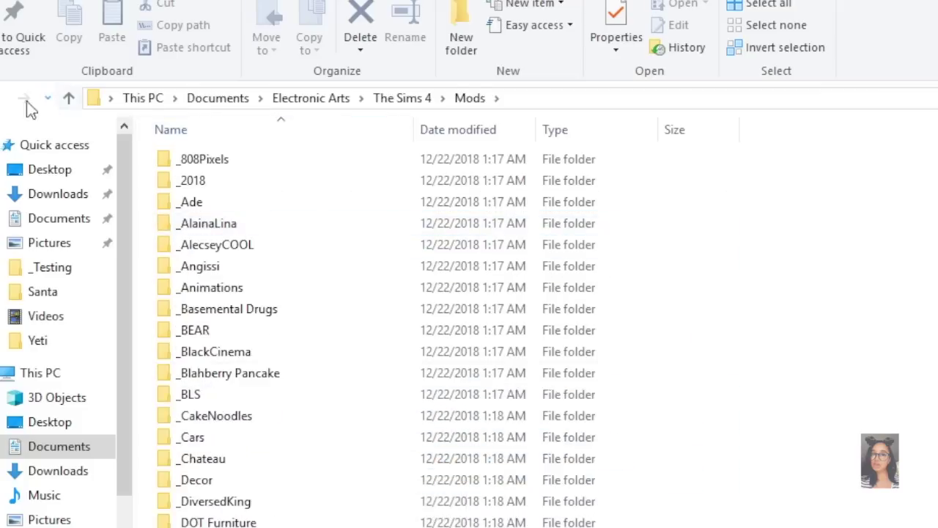
pyautogui.hotkey('alt', 'Left')
pyautogui.rightClick(233, 221)
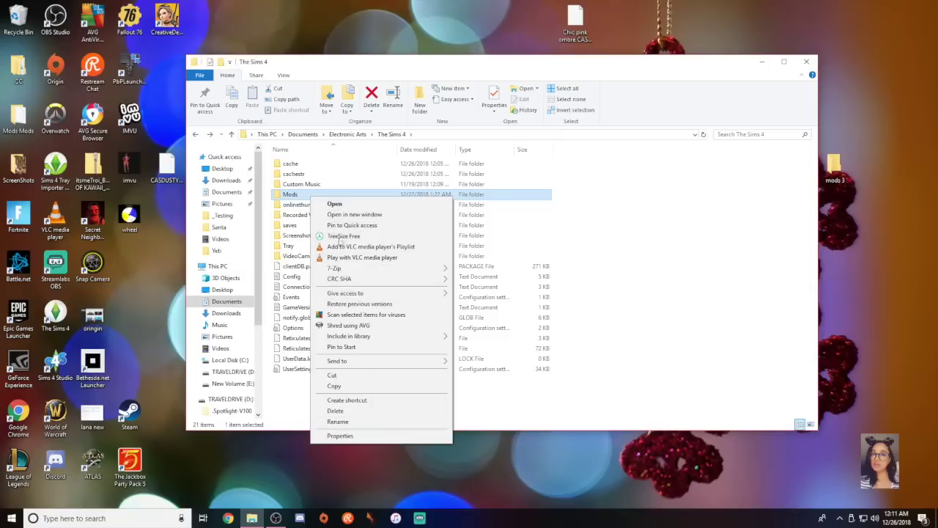
pyautogui.click(566, 188)
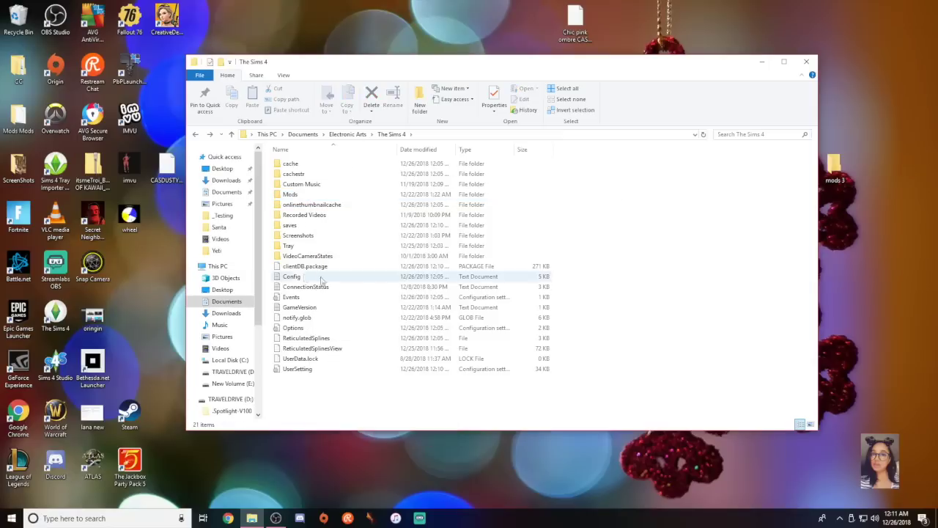
# Bring up the available actions for the Mods folder, leaving the folder where it is
pyautogui.rightClick(307, 195)
pyautogui.click(293, 194)
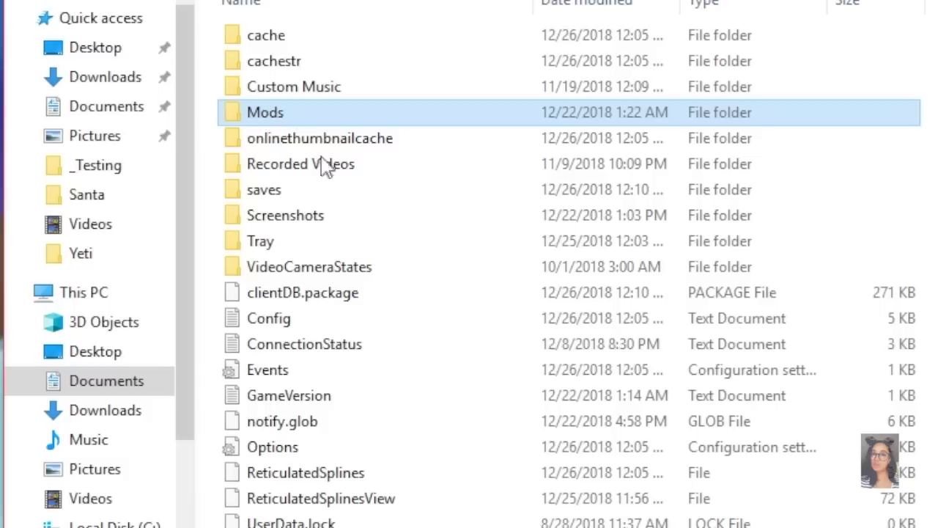
pyautogui.moveTo(302, 195); pyautogui.dragTo(305, 203)
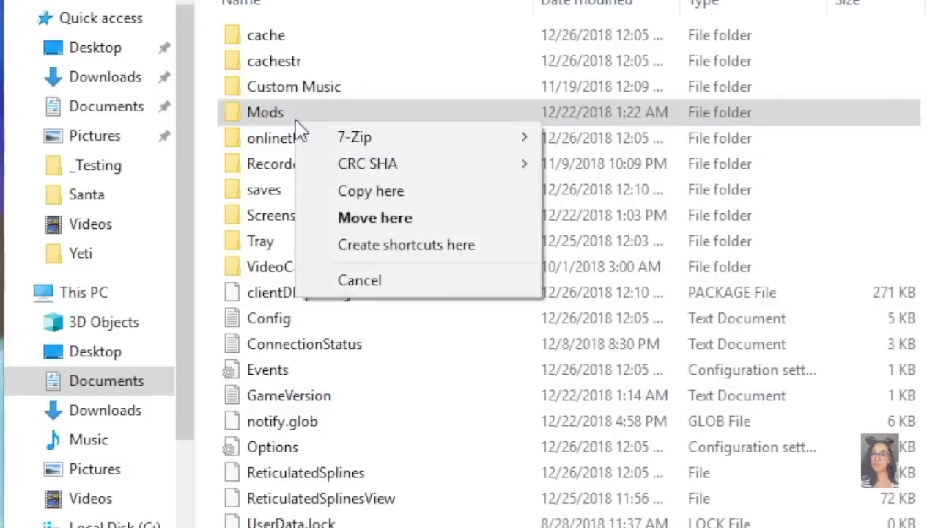
pyautogui.press('Escape')
pyautogui.rightClick(281, 120)
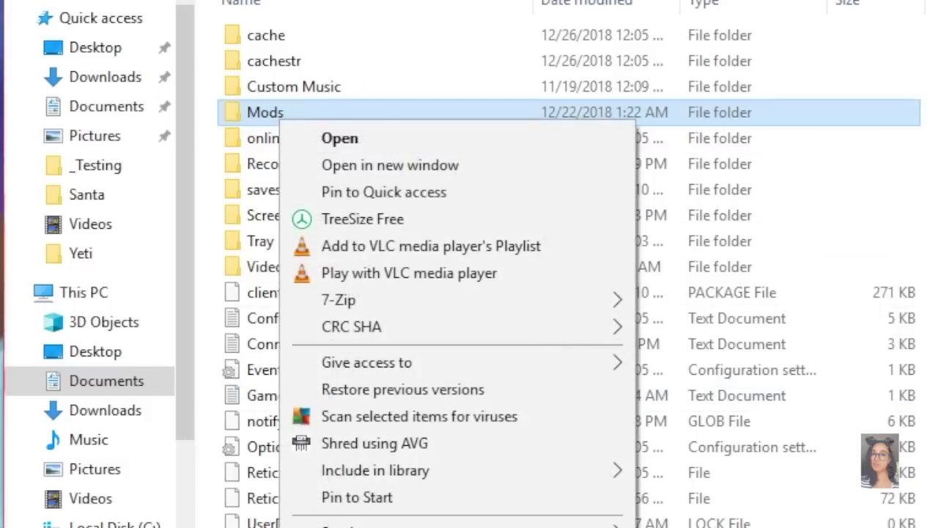
pyautogui.press('r')
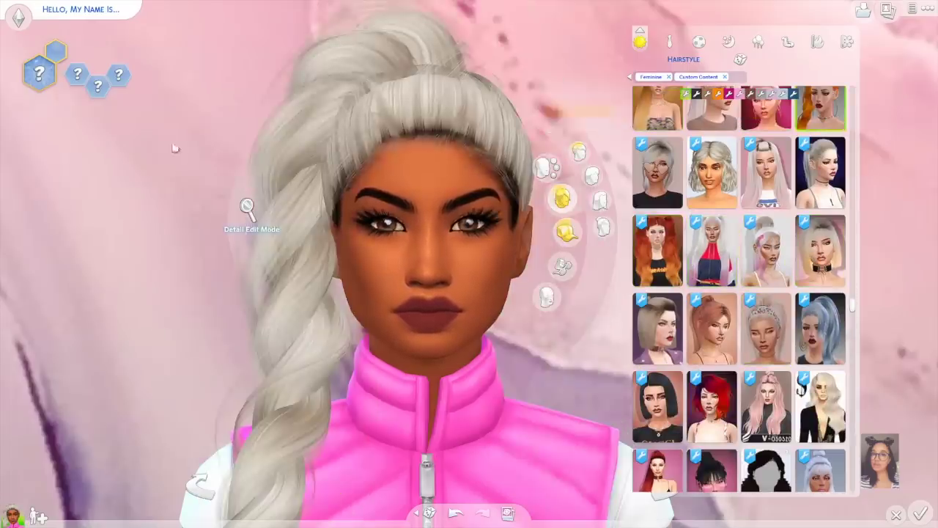
# In The Sims 4, give the Sim the custom-content high ponytail with loose front strands in dark brown
pyautogui.click(702, 119)
pyautogui.click(701, 118)
pyautogui.click(778, 104)
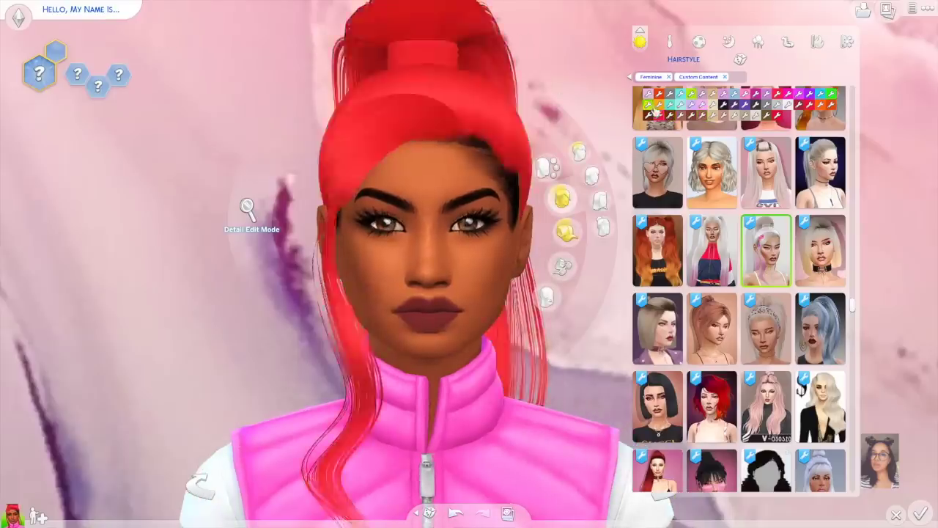
pyautogui.click(783, 256)
# Browse the custom-content tops, trying on a dark red halter top, and dress the Sim in the strapless blue denim crop top
pyautogui.click(469, 411)
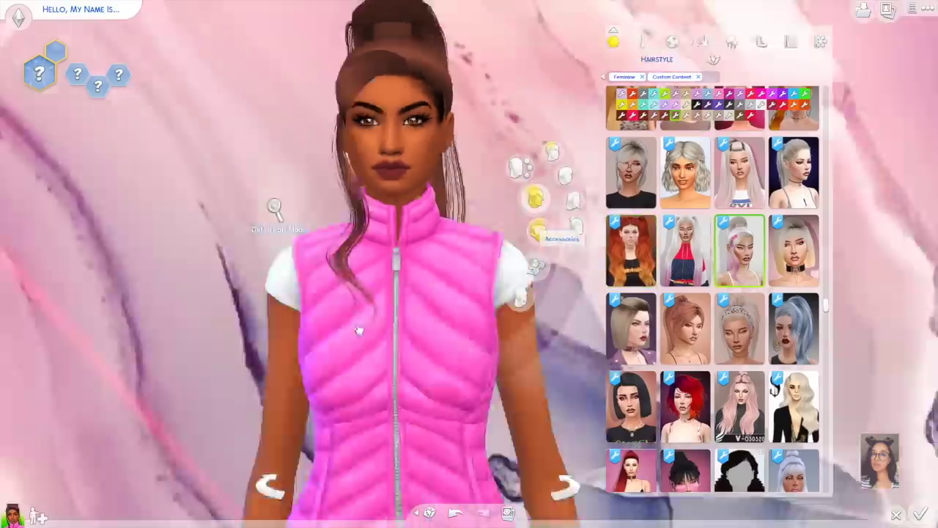
pyautogui.click(692, 58)
pyautogui.click(499, 159)
pyautogui.click(621, 275)
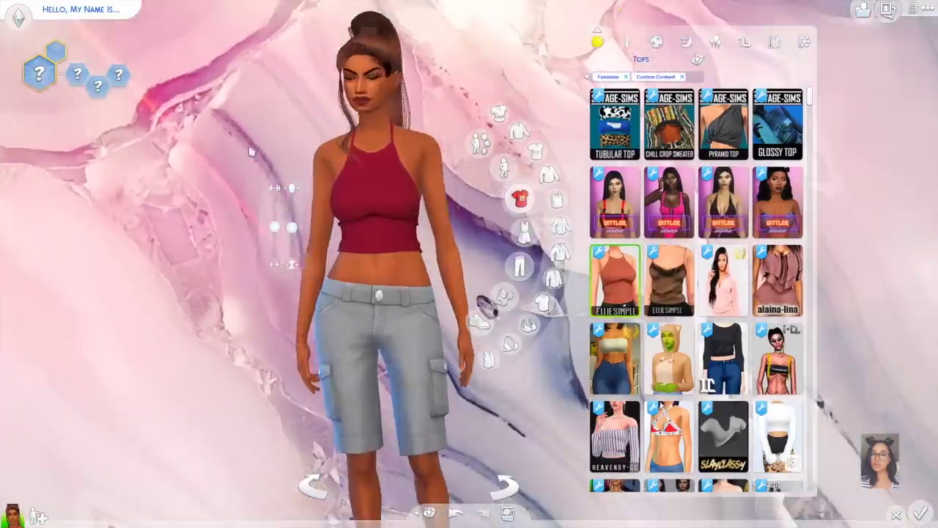
pyautogui.click(730, 202)
pyautogui.click(783, 202)
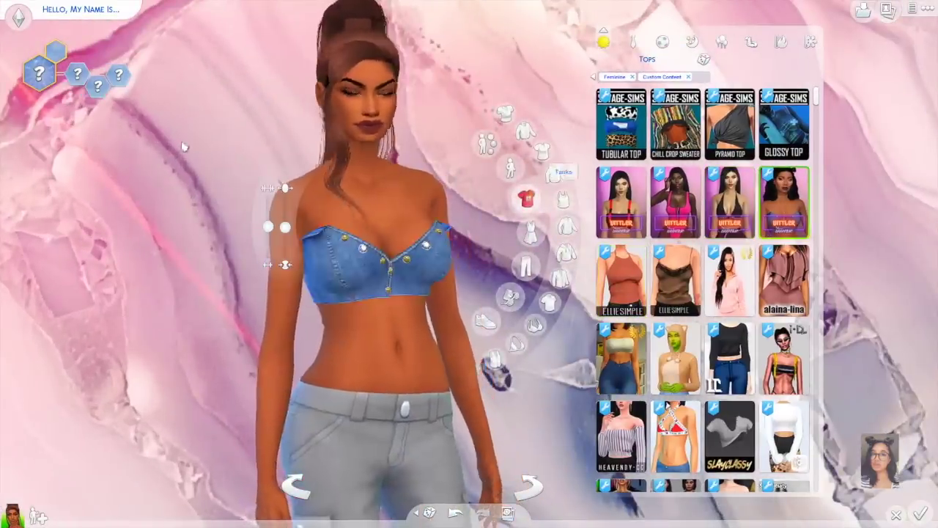
# Open the custom-content bottoms and try on several pieces, including a black mini skirt with white side stripes
pyautogui.click(523, 268)
pyautogui.click(703, 59)
pyautogui.click(502, 159)
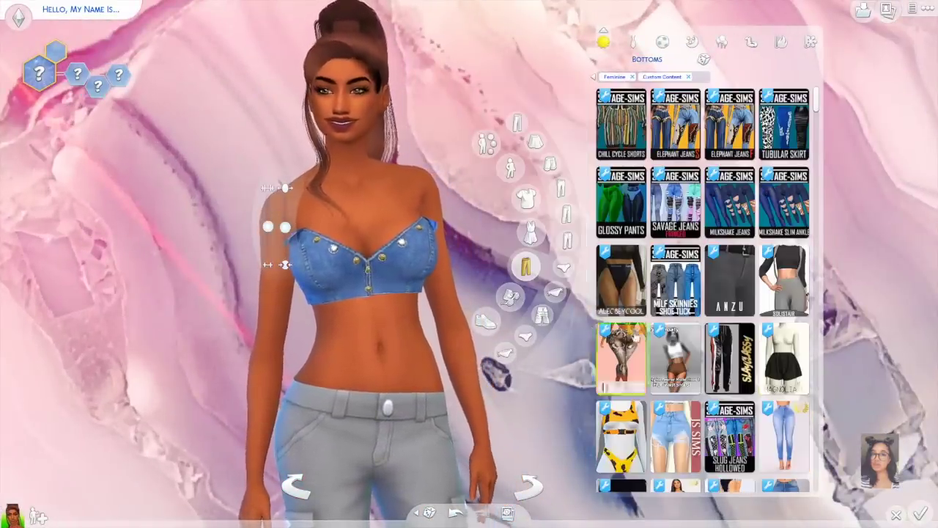
pyautogui.scroll(-3, 704, 293)
pyautogui.click(783, 130)
pyautogui.click(632, 269)
pyautogui.click(723, 367)
# Try on more custom-content bottoms further down the catalogue, including the black mini skirt with a white grid pattern
pyautogui.scroll(-2, 704, 294)
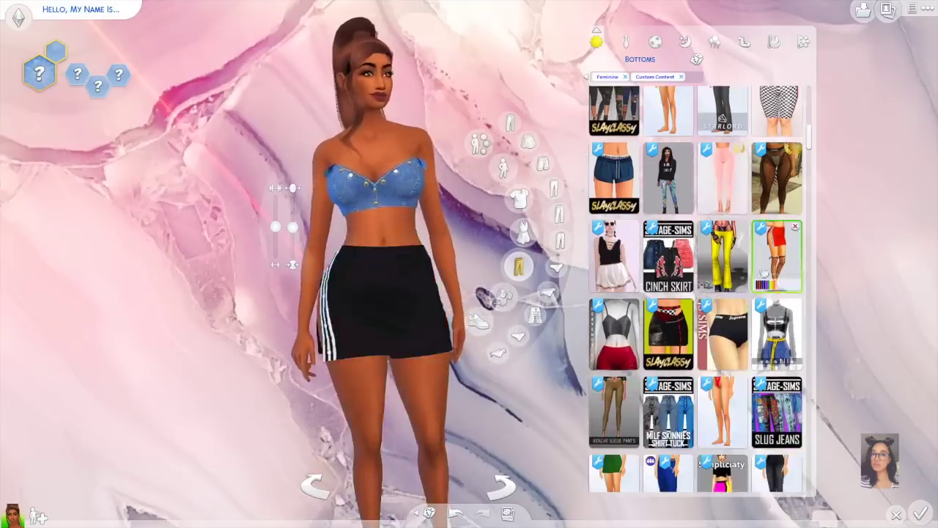
pyautogui.click(743, 315)
pyautogui.scroll(-3, 733, 308)
pyautogui.click(723, 247)
pyautogui.click(777, 247)
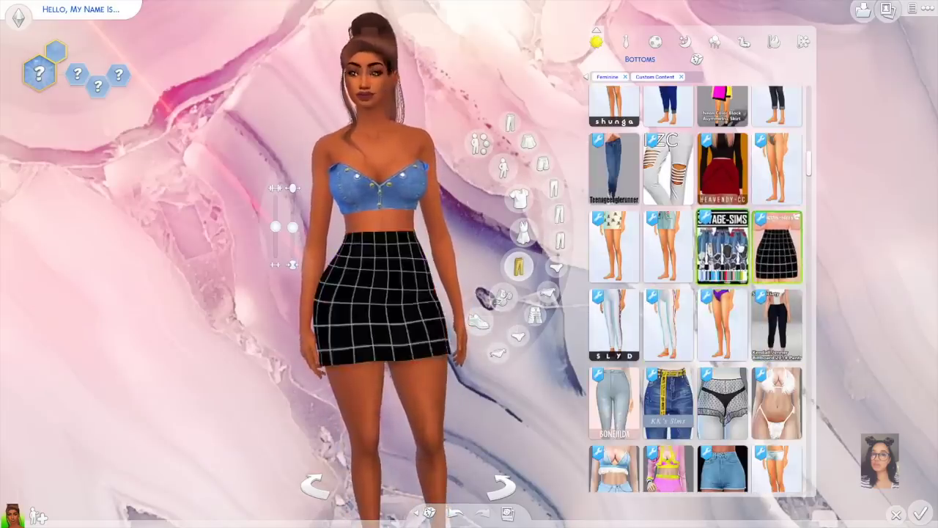
# Continue through the bottoms catalogue, trying on pieces including the brown and black monogram leggings
pyautogui.click(723, 247)
pyautogui.scroll(-1, 697, 301)
pyautogui.scroll(-3, 691, 312)
pyautogui.click(667, 407)
pyautogui.scroll(-2, 696, 308)
pyautogui.click(775, 387)
pyautogui.click(614, 393)
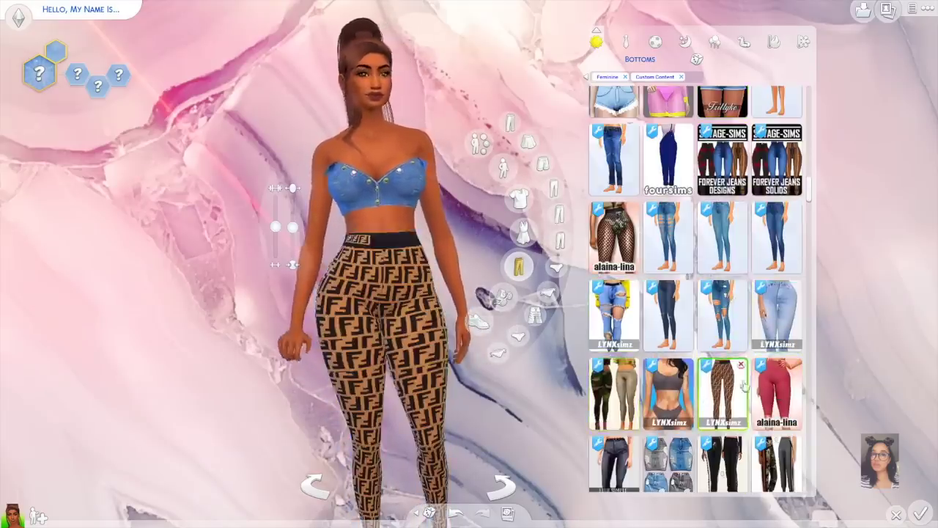
# Try on further bottoms down the catalogue, including the pink drawstring shorts with white trim
pyautogui.scroll(-2, 696, 308)
pyautogui.click(668, 422)
pyautogui.click(777, 421)
pyautogui.scroll(-3, 697, 308)
pyautogui.click(777, 425)
pyautogui.scroll(-3, 697, 308)
pyautogui.click(668, 389)
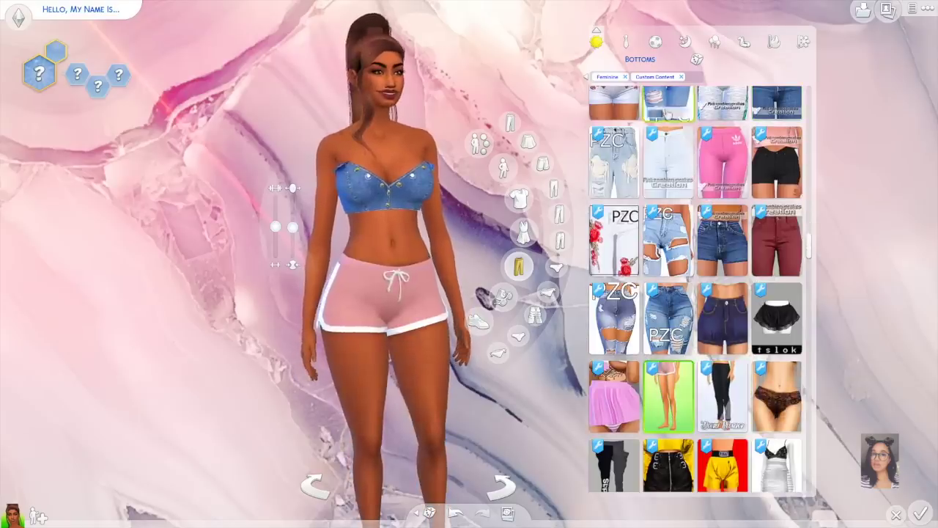
# Try on the next bottoms down the catalogue, including the red shorts with white side stripes
pyautogui.scroll(-3, 660, 330)
pyautogui.click(668, 400)
pyautogui.scroll(-4, 719, 330)
pyautogui.click(761, 316)
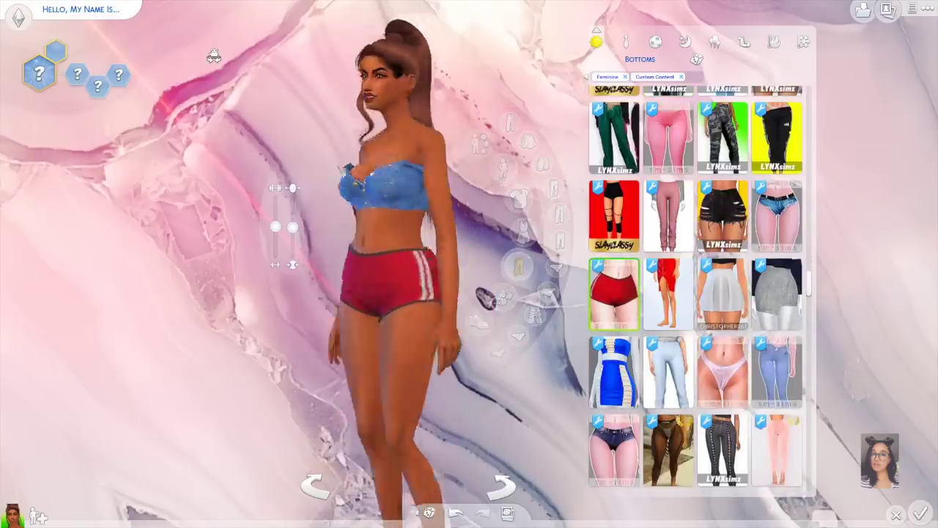
# Continue down the catalogue of bottoms and try on the glossy red trousers with zip details
pyautogui.scroll(-3, 696, 308)
pyautogui.click(774, 169)
pyautogui.scroll(-2, 696, 308)
pyautogui.click(634, 241)
# Try on more custom-content bottoms, including the green camouflage trousers with black shoulder straps
pyautogui.scroll(-1, 659, 307)
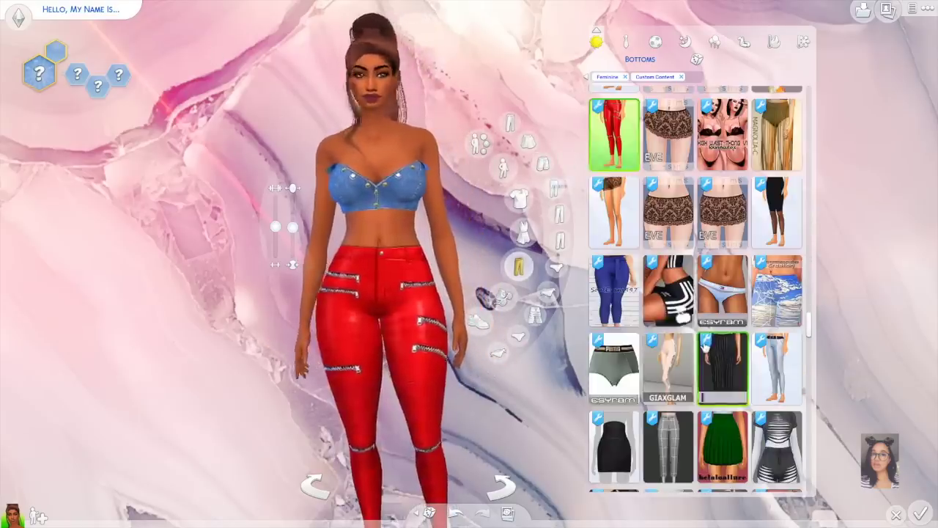
pyautogui.click(668, 443)
pyautogui.scroll(-3, 685, 263)
pyautogui.click(686, 262)
pyautogui.click(614, 260)
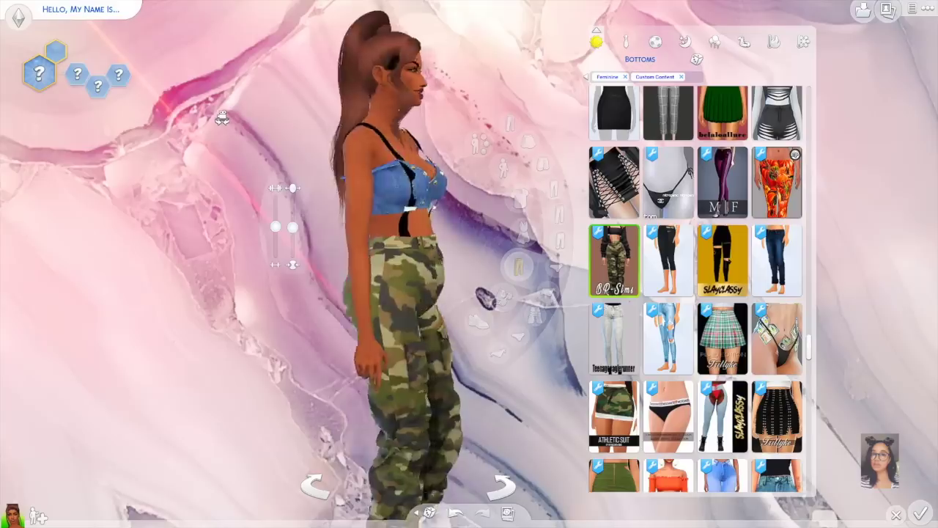
# Try on bottoms further down the catalogue, including the black leggings with lettering along one leg
pyautogui.click(667, 257)
pyautogui.scroll(-5, 733, 330)
pyautogui.click(743, 365)
pyautogui.click(614, 432)
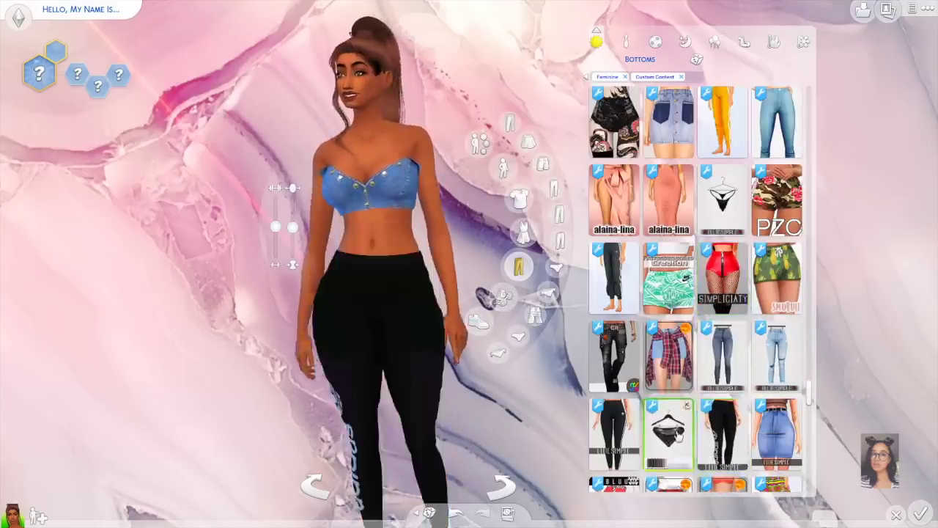
# Move on towards the end of the bottoms catalogue, trying on pieces including the white ruched pencil skirt
pyautogui.scroll(-5, 697, 308)
pyautogui.click(614, 367)
pyautogui.scroll(-4, 696, 293)
pyautogui.scroll(-4, 696, 294)
pyautogui.click(723, 273)
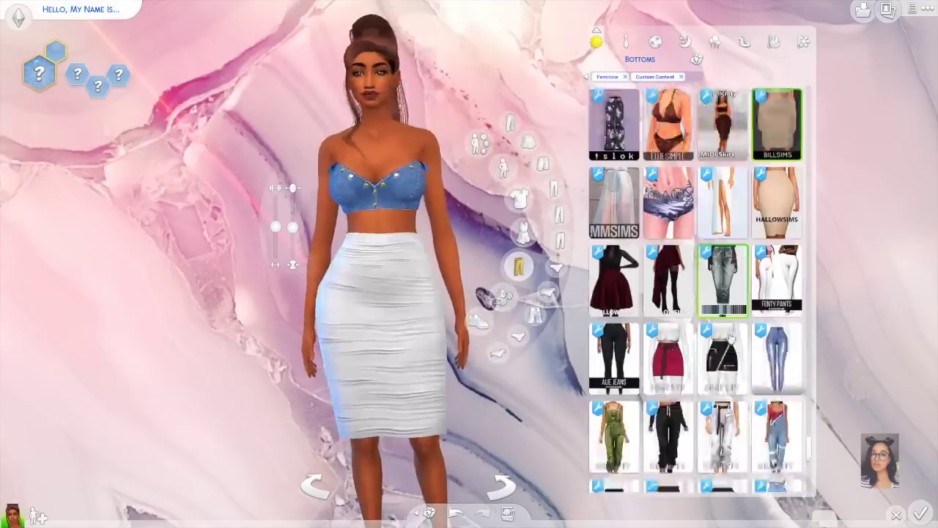
# Try on the last bottoms in the catalogue, including the long black skirt with an open front
pyautogui.scroll(-4, 697, 294)
pyautogui.click(667, 451)
pyautogui.click(776, 330)
pyautogui.scroll(-1, 733, 330)
pyautogui.click(668, 370)
# Go back up the bottoms catalogue, trying on pieces including the shiny gold-beige high-waisted shorts
pyautogui.scroll(10, 696, 330)
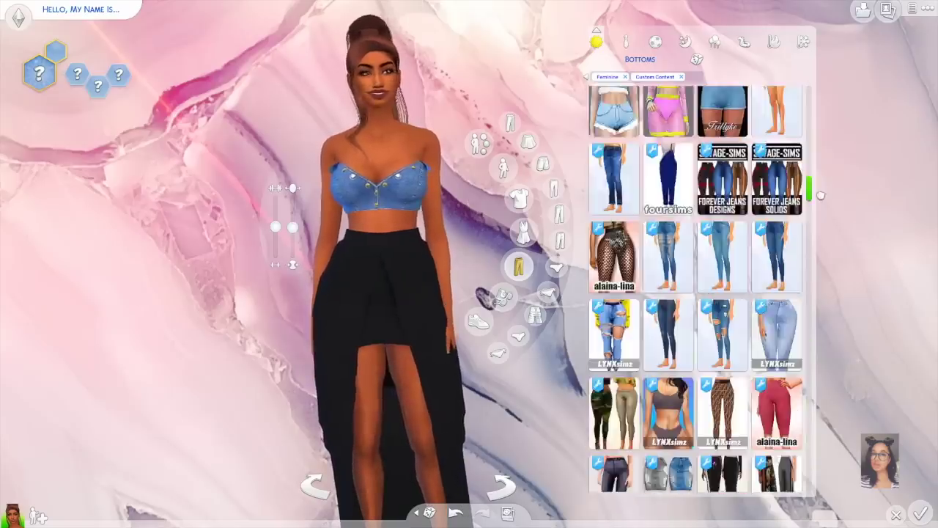
pyautogui.scroll(-5, 697, 293)
pyautogui.click(776, 219)
pyautogui.click(674, 161)
pyautogui.scroll(3, 674, 167)
pyautogui.click(775, 377)
pyautogui.scroll(2, 775, 352)
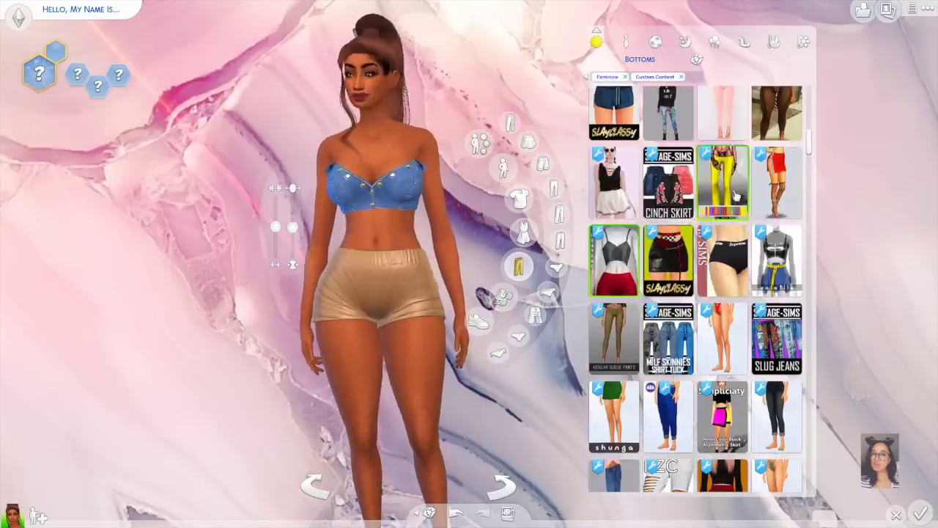
# Return near the start of the bottoms catalogue and try on the light blue skinny jeans with ribbed knees
pyautogui.scroll(1, 776, 352)
pyautogui.click(777, 354)
pyautogui.click(777, 194)
pyautogui.scroll(-2, 777, 294)
pyautogui.click(777, 212)
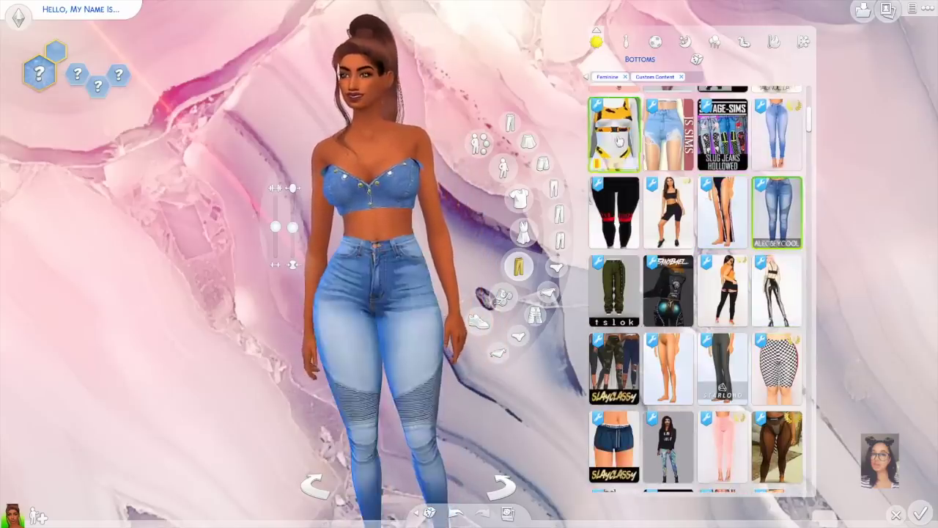
# Try on more bottoms down the catalogue, including the blue low-waisted jeans with a dark studded belt
pyautogui.click(615, 213)
pyautogui.click(777, 132)
pyautogui.scroll(-4, 659, 367)
pyautogui.click(615, 256)
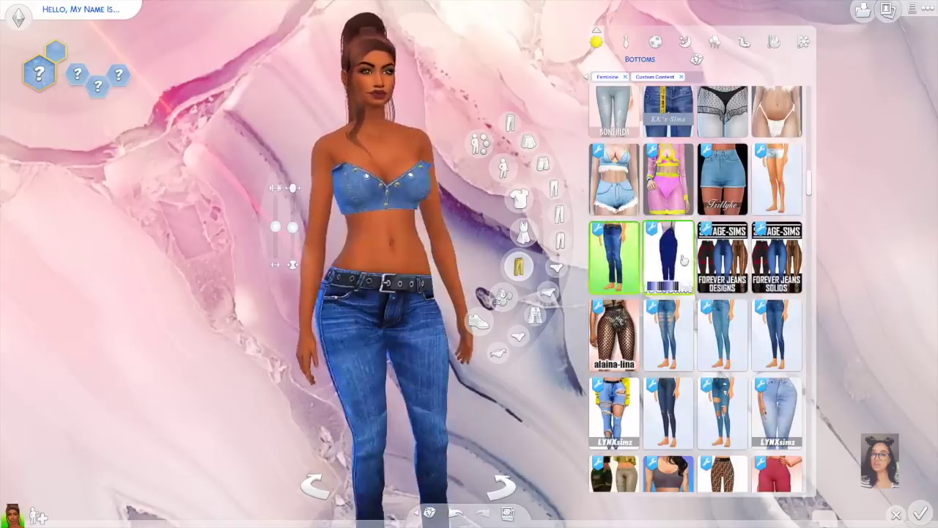
# Try on further custom-content bottoms, including the white high-cut briefs with shoulder straps
pyautogui.click(777, 256)
pyautogui.click(780, 352)
pyautogui.click(726, 337)
pyautogui.scroll(-2, 623, 294)
pyautogui.click(615, 242)
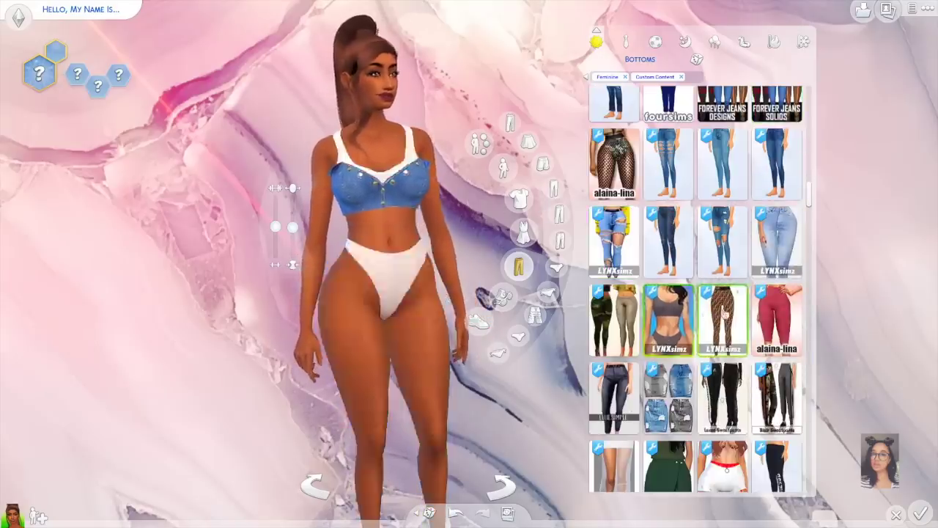
# Try on more custom-content bottoms down the catalogue and dress the Sim in the light blue high-waisted jeans with ripped knees
pyautogui.scroll(-2, 660, 293)
pyautogui.click(723, 330)
pyautogui.scroll(-2, 722, 330)
pyautogui.click(668, 289)
pyautogui.click(777, 289)
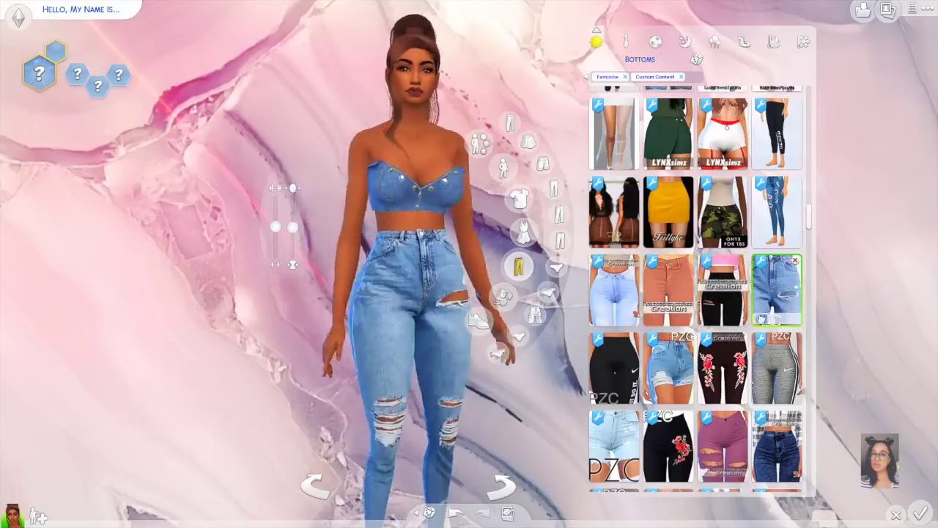
pyautogui.scroll(-3, 733, 293)
pyautogui.click(777, 217)
pyautogui.click(669, 293)
# Replace the denim bustier with the off-shoulder long-sleeved crop top in orange
pyautogui.click(520, 200)
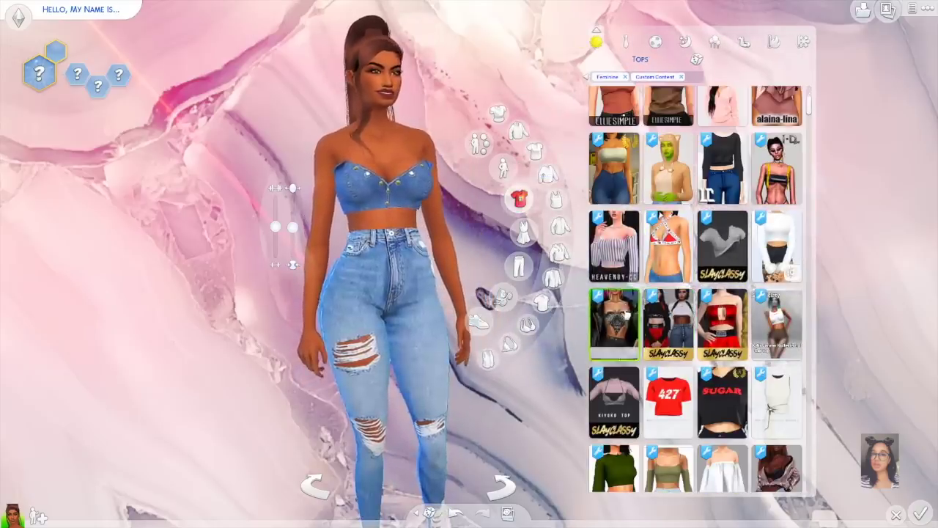
pyautogui.click(614, 246)
pyautogui.click(639, 292)
# Put the tan lace-up heeled ankle boots on the Sim
pyautogui.click(478, 321)
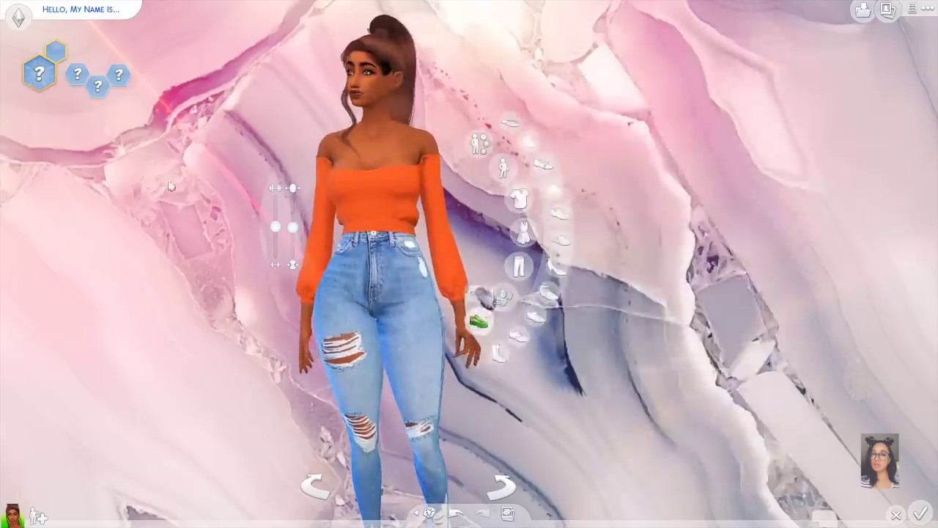
pyautogui.scroll(-2, 696, 293)
pyautogui.click(719, 370)
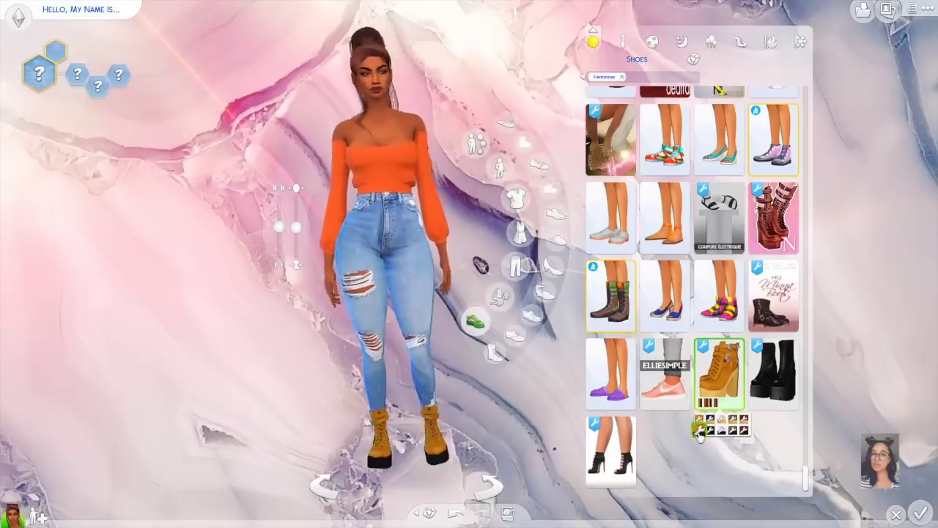
# Add the layered necklace with the floral neck scarf to the Sim and try on custom-content earrings
pyautogui.moveTo(282, 69); pyautogui.dragTo(279, 66)
pyautogui.click(377, 63)
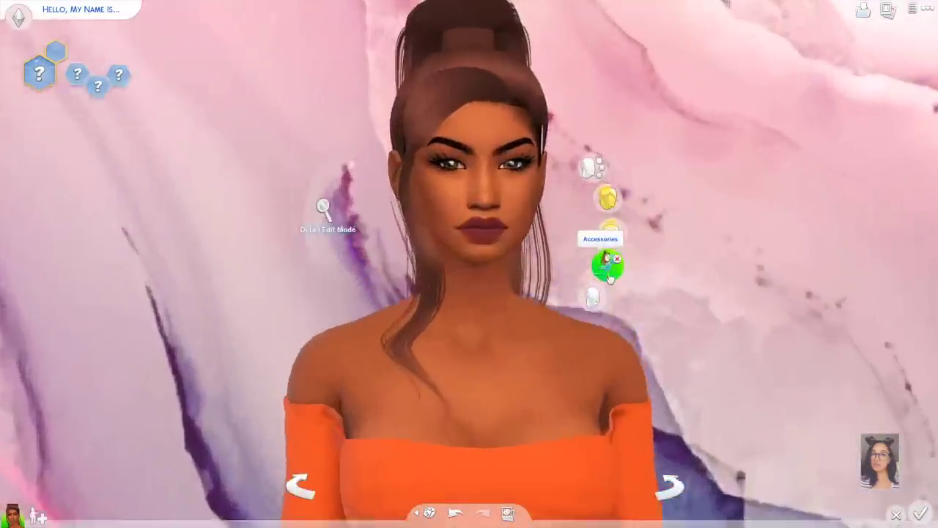
pyautogui.click(579, 264)
pyautogui.scroll(-3, 740, 293)
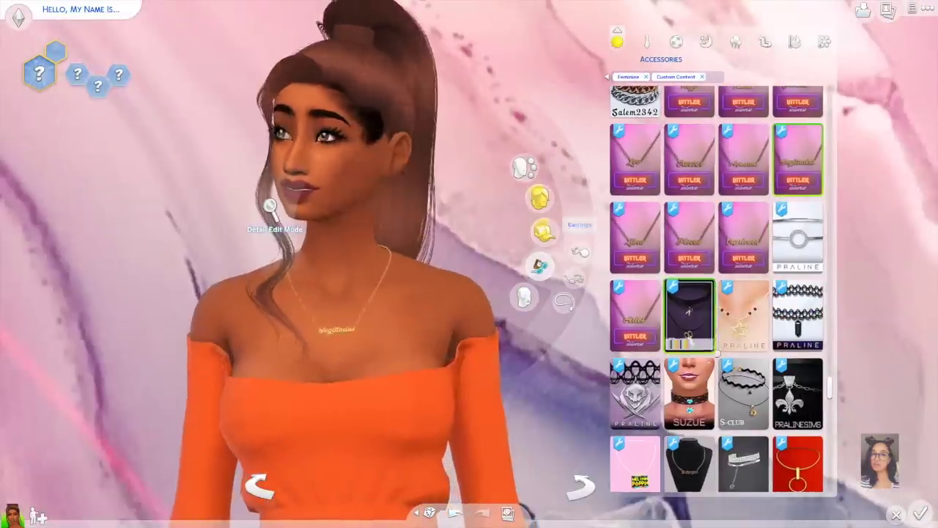
pyautogui.scroll(-3, 740, 293)
pyautogui.click(820, 321)
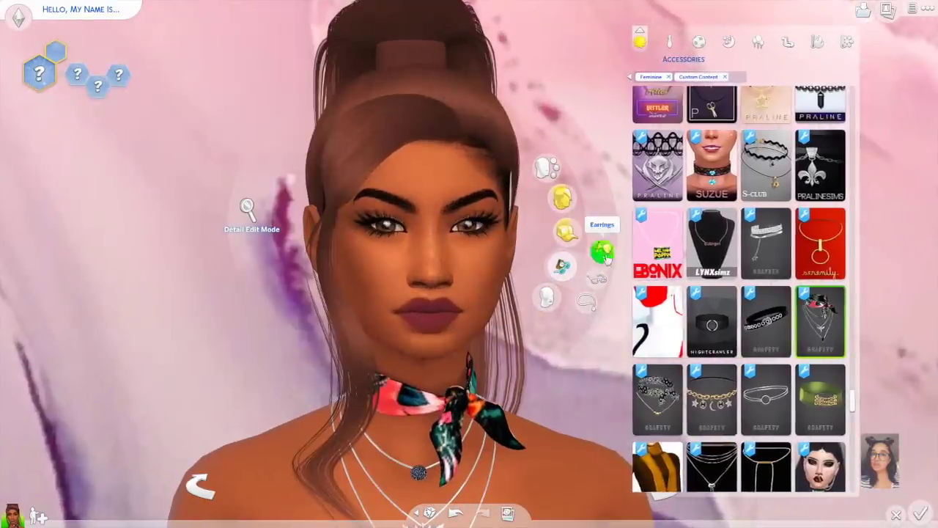
pyautogui.click(603, 252)
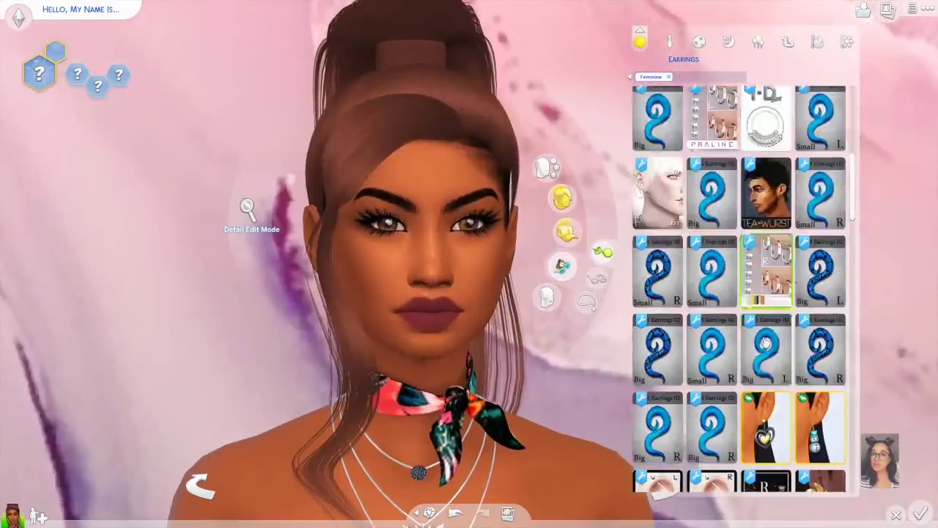
pyautogui.click(712, 339)
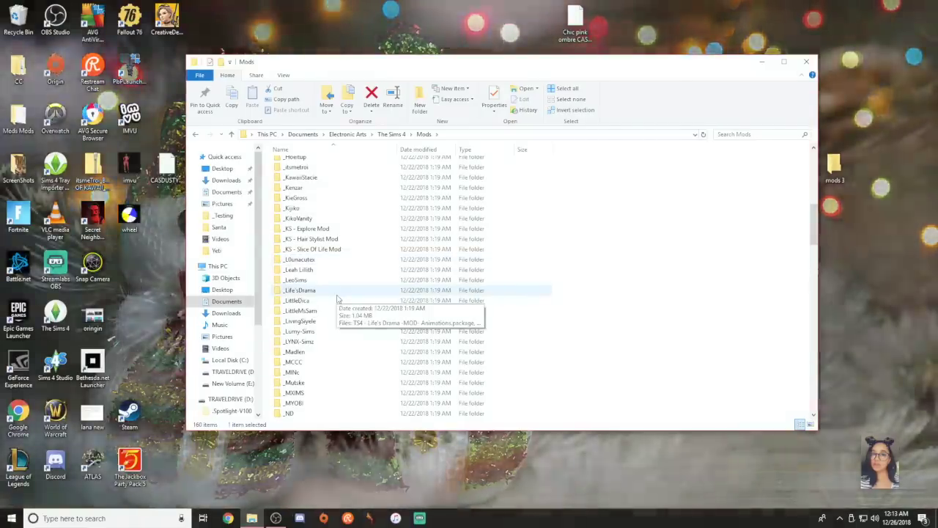
# Check the size of the _ND Furniture folder inside the Sims 4 Mods folder in its properties
pyautogui.scroll(-6, 338, 300)
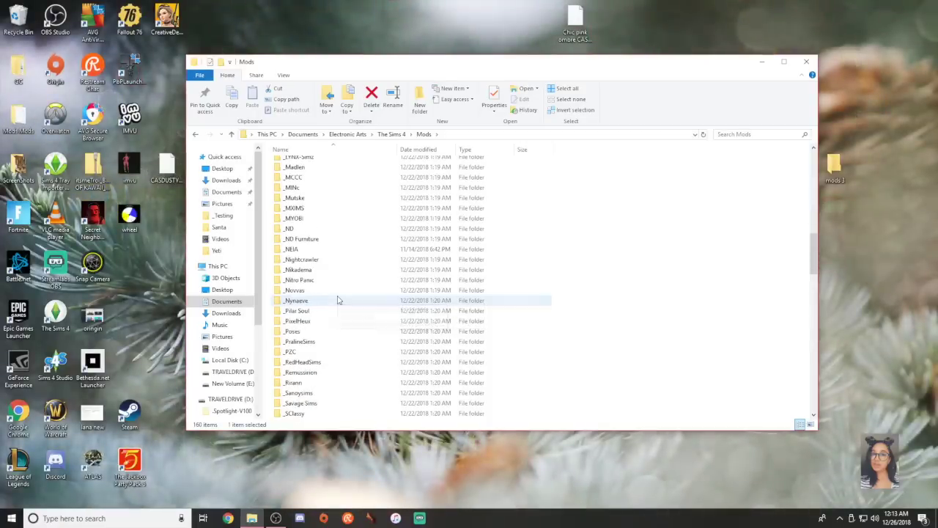
pyautogui.rightClick(352, 240)
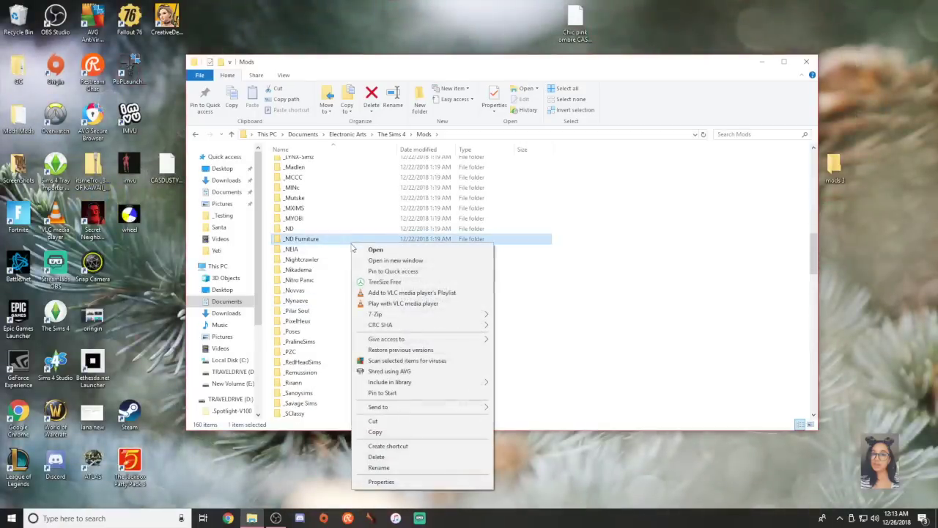
pyautogui.click(411, 483)
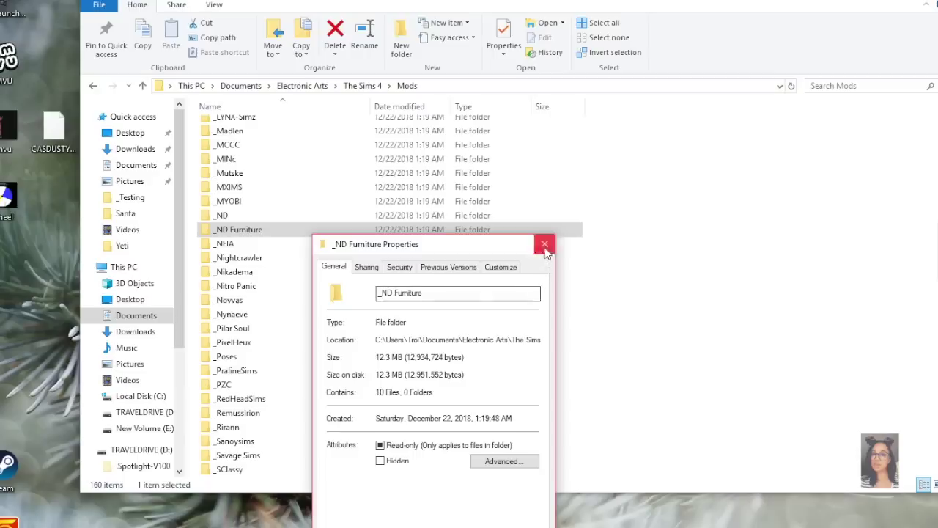
pyautogui.click(524, 250)
# Check the size of the _Nitro Panic mod folder in its properties
pyautogui.click(295, 282)
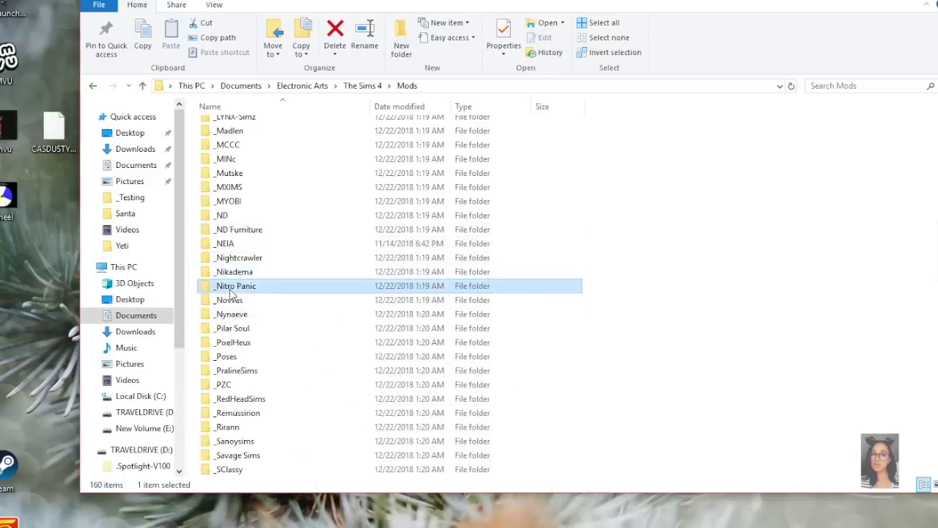
pyautogui.rightClick(280, 286)
pyautogui.click(329, 271)
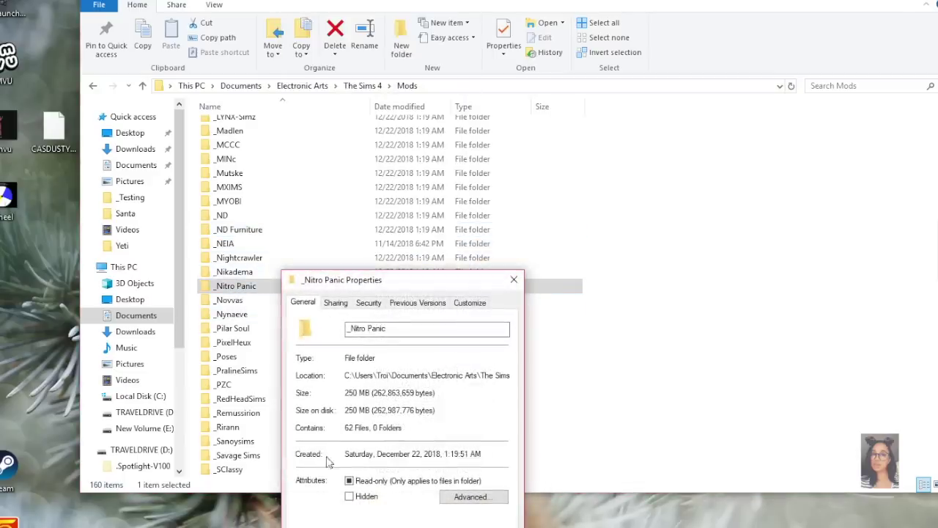
pyautogui.press('Escape')
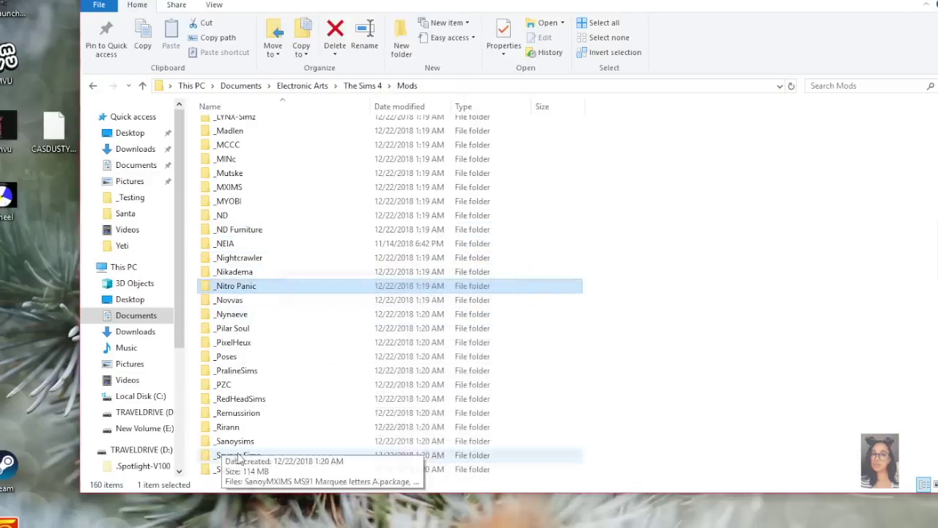
# Find the _Wicked Whims folder further down the Mods list and check its size in its properties
pyautogui.scroll(-5, 258, 374)
pyautogui.scroll(-5, 258, 374)
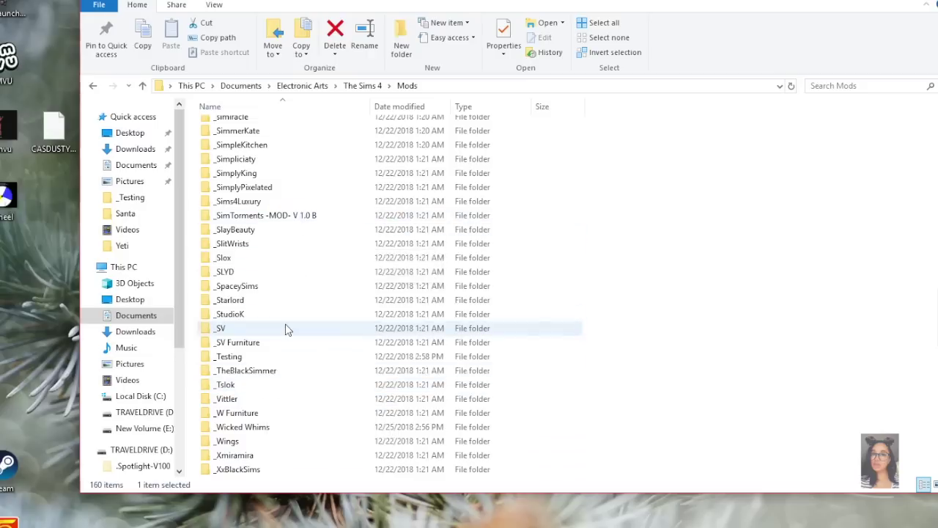
pyautogui.scroll(-6, 289, 346)
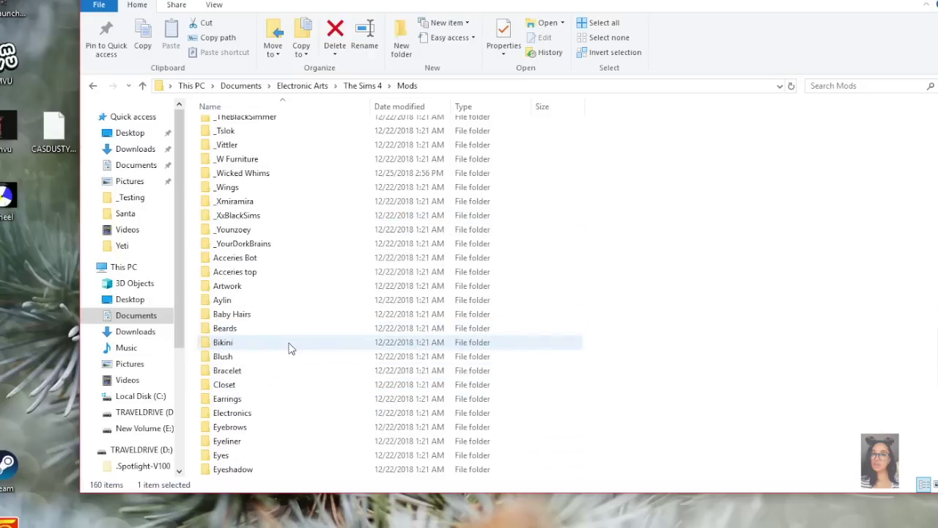
pyautogui.scroll(2, 291, 349)
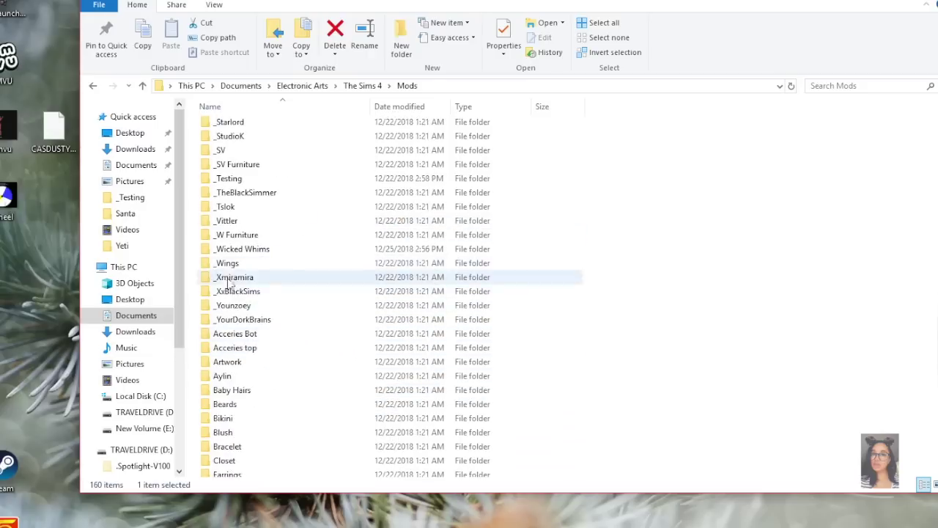
pyautogui.click(225, 253)
pyautogui.rightClick(226, 256)
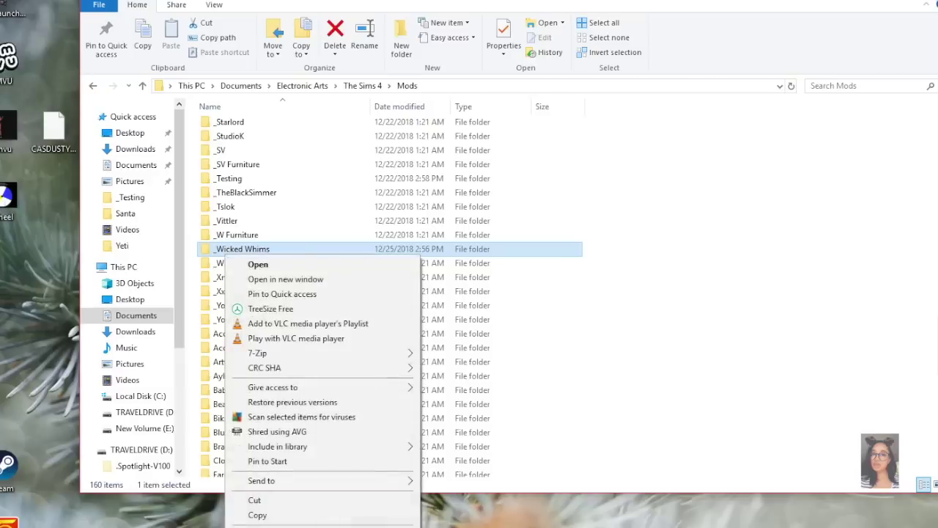
pyautogui.press('r')
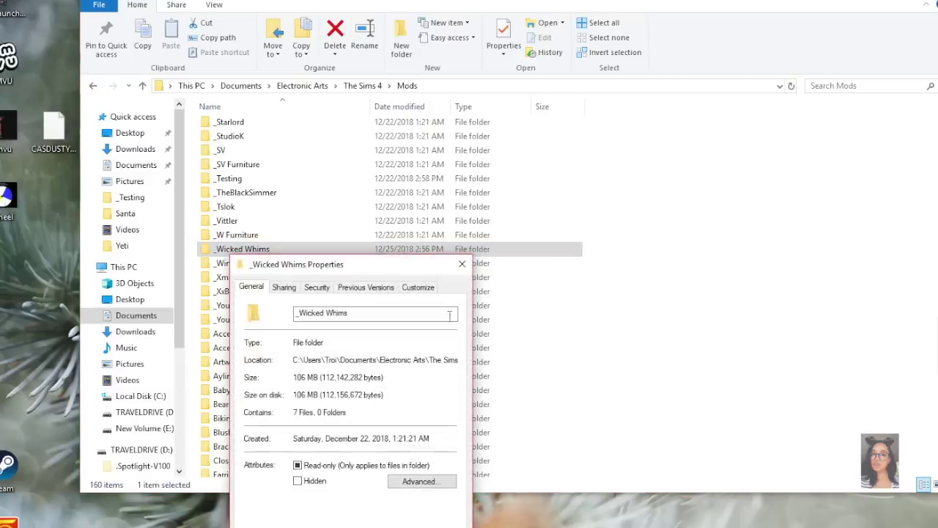
pyautogui.click(462, 264)
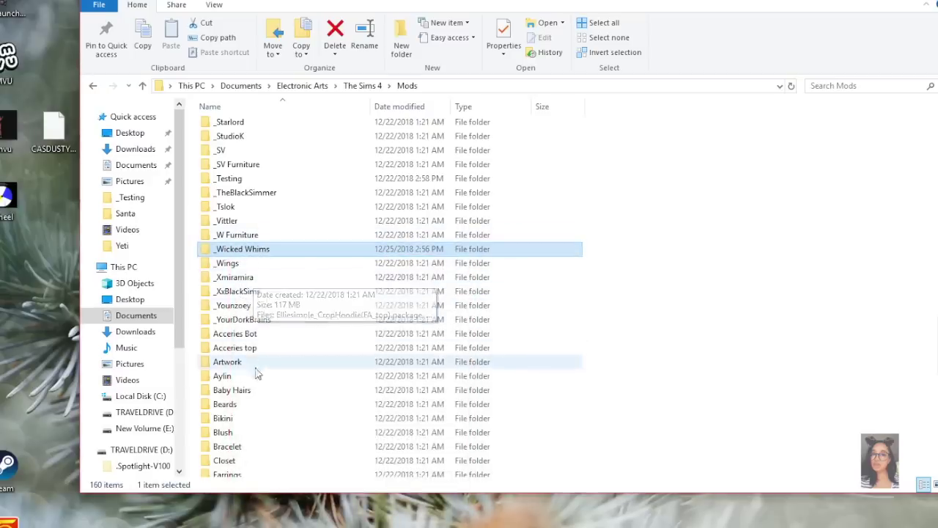
# Open the _Wicked Whims folder to view its script and package files, and return to the Mods folder
pyautogui.rightClick(246, 249)
pyautogui.click(267, 259)
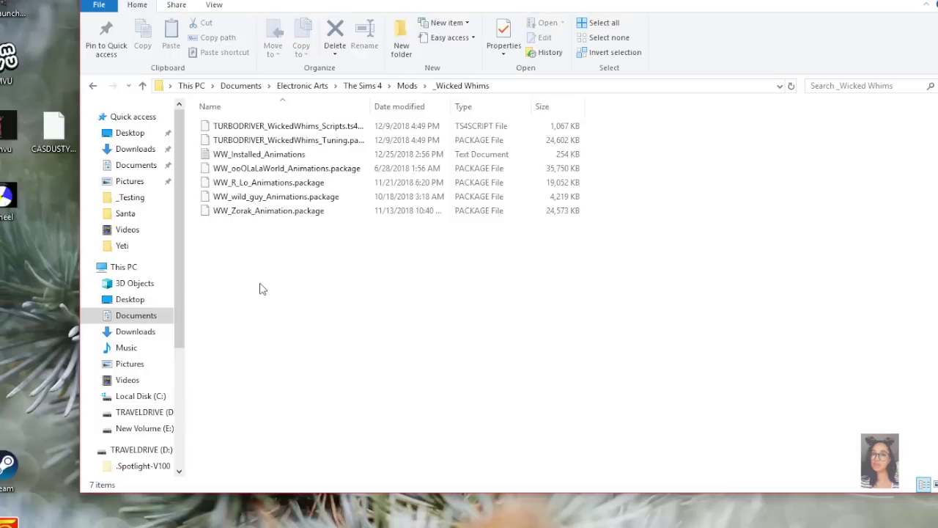
pyautogui.click(95, 86)
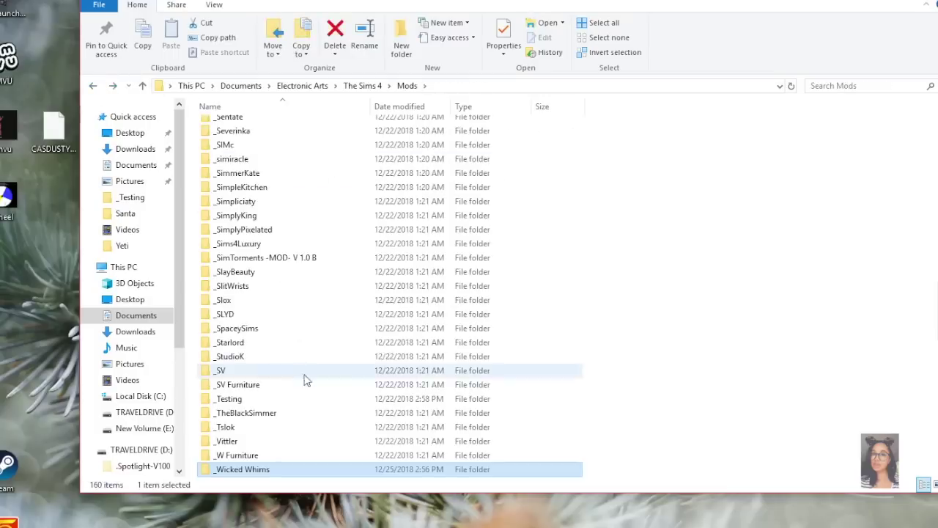
# Check the size of the _SimTorments -MOD- V 1.0 B folder in its properties
pyautogui.rightClick(326, 258)
pyautogui.press('r')
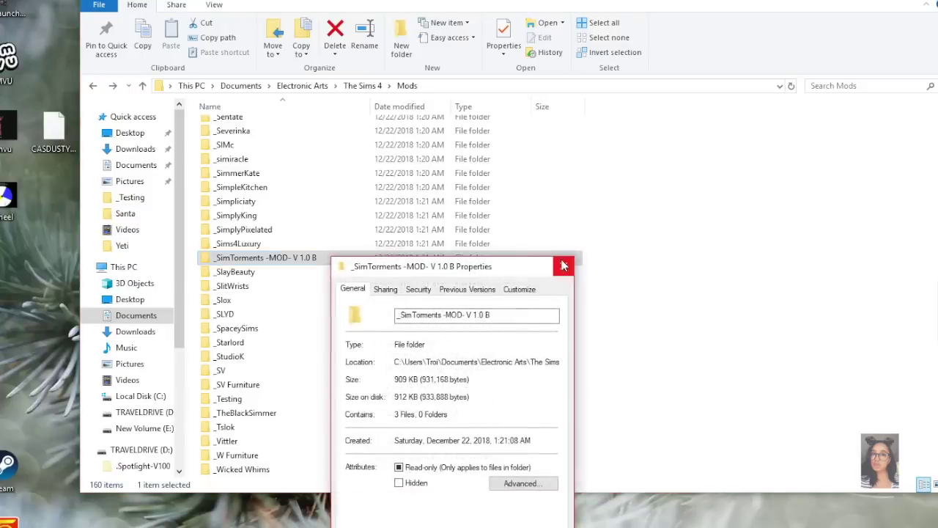
pyautogui.click(563, 266)
# Look through the creator and category subfolders of the Mods folder, highlighting _Wicked Whims as a script mod example
pyautogui.scroll(15, 305, 250)
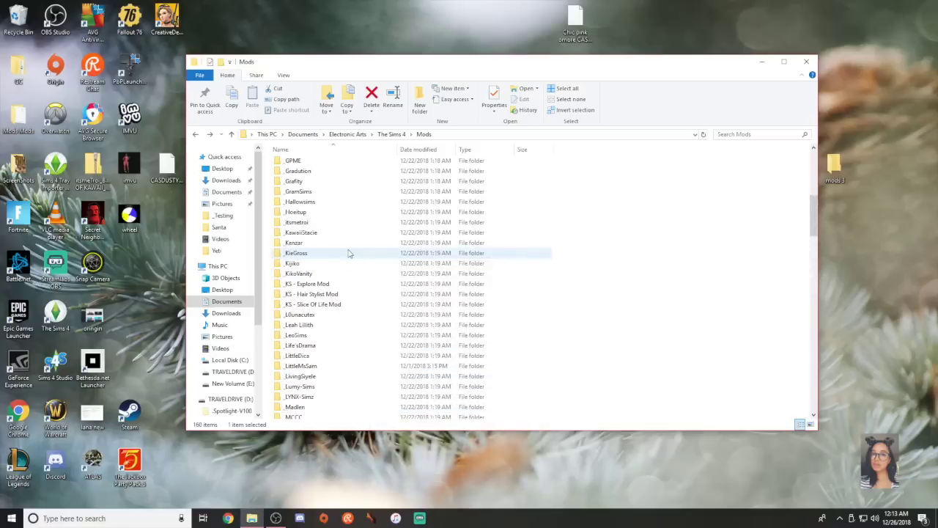
pyautogui.scroll(3, 729, 223)
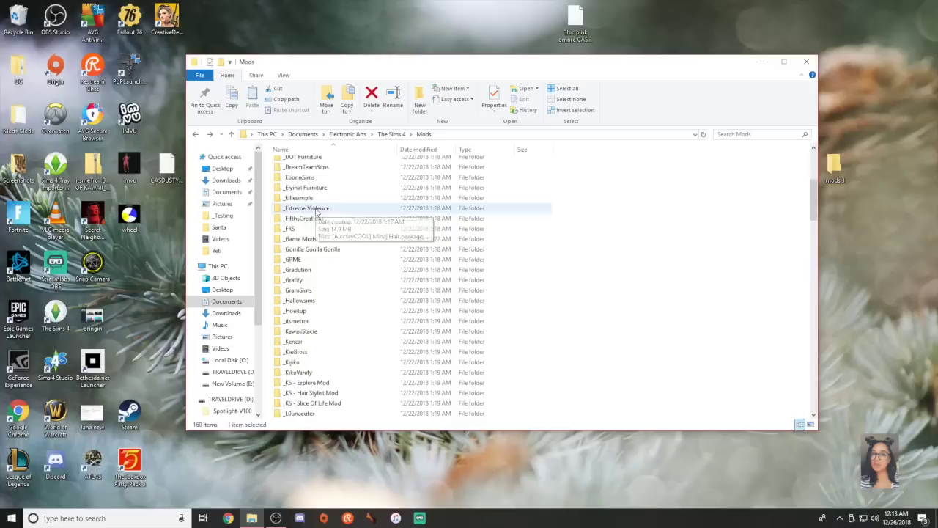
pyautogui.scroll(-20, 438, 212)
pyautogui.click(513, 229)
pyautogui.scroll(-20, 534, 244)
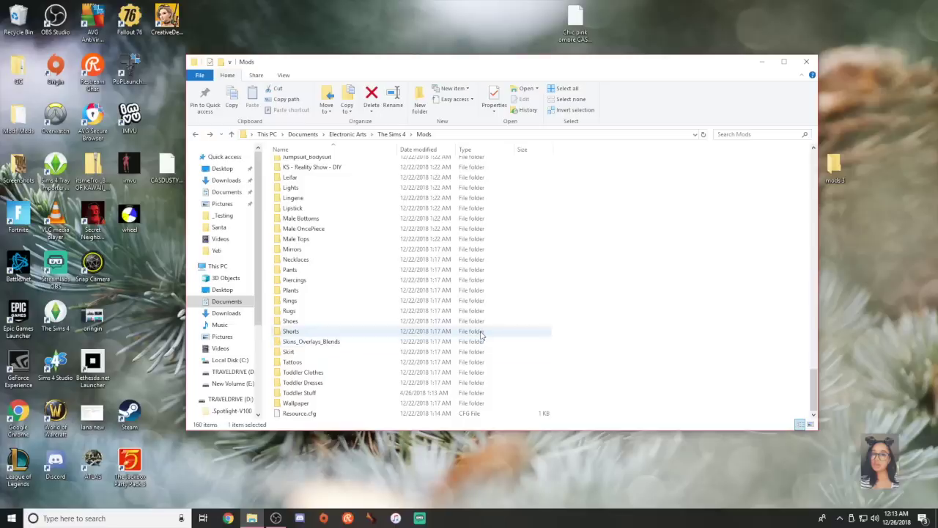
pyautogui.scroll(6, 418, 330)
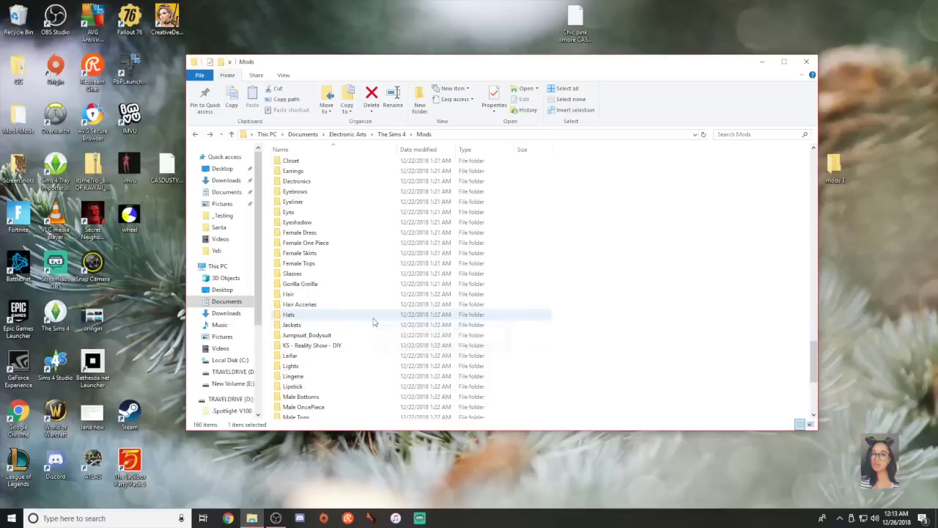
pyautogui.scroll(5, 373, 322)
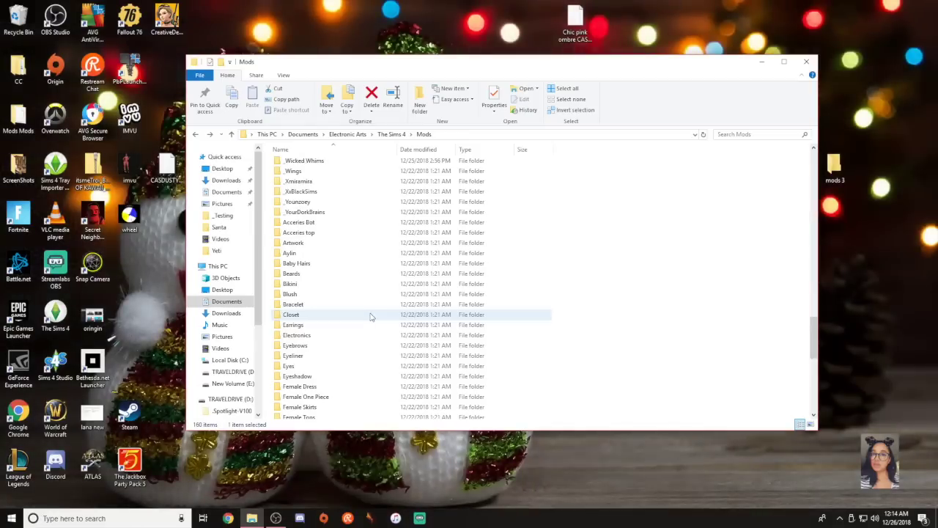
pyautogui.click(332, 162)
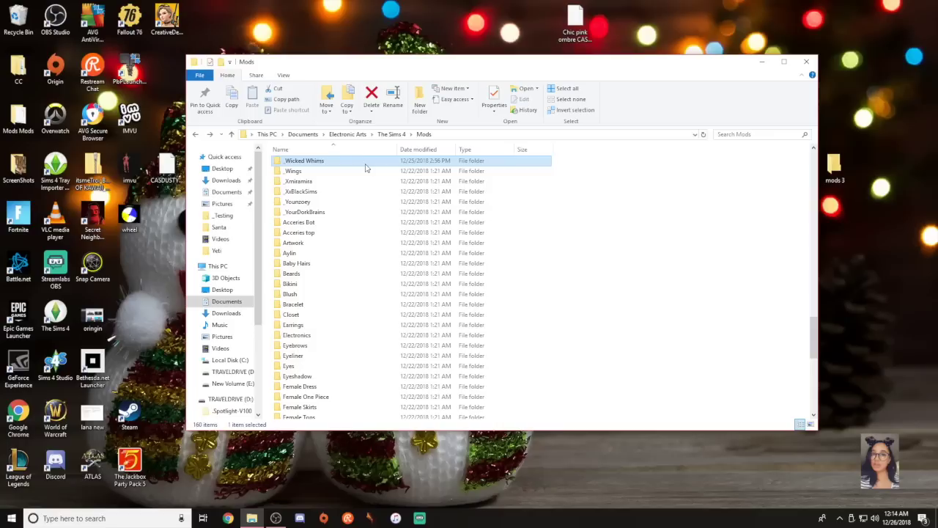
pyautogui.scroll(10, 352, 249)
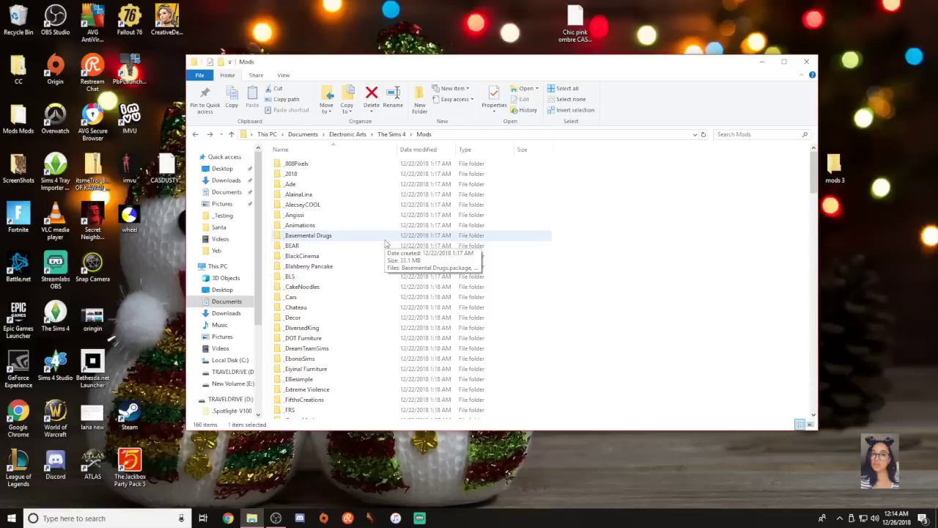
pyautogui.scroll(-12, 385, 242)
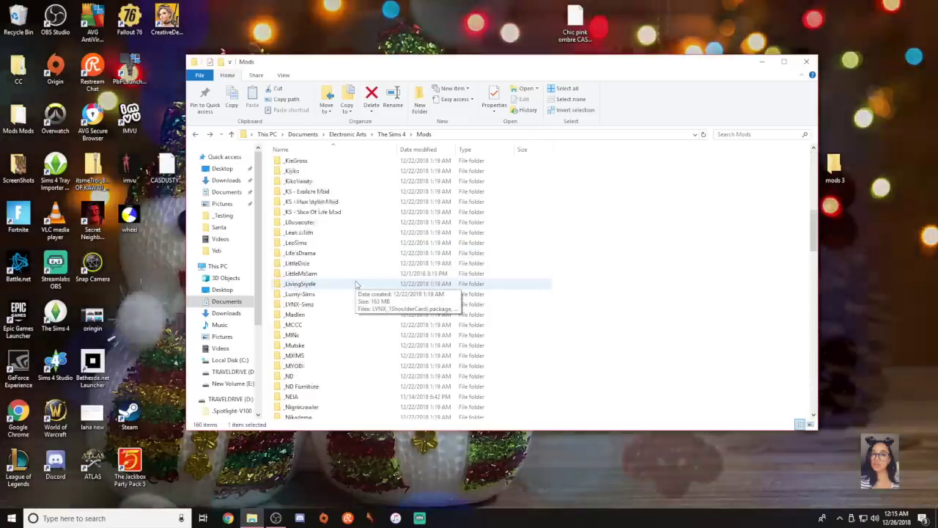
pyautogui.scroll(-4, 357, 285)
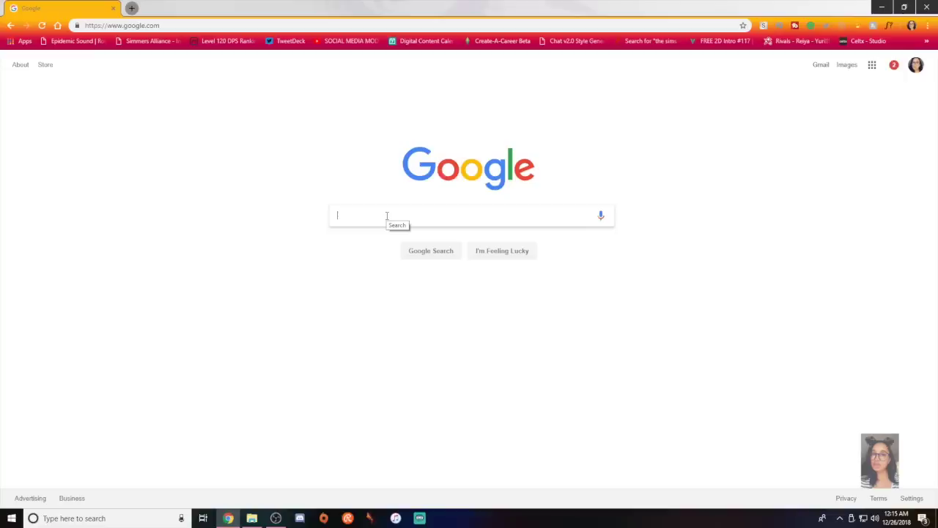
# Search Google for "sims 4 minimum requirements" and open EA Help's The Sims 4 system requirements page
pyautogui.write('sims ')
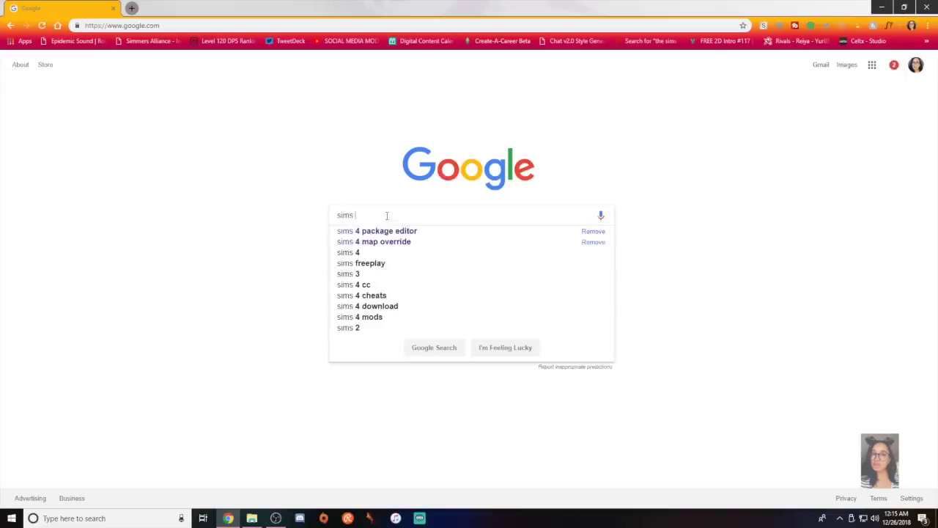
pyautogui.write('4 minim')
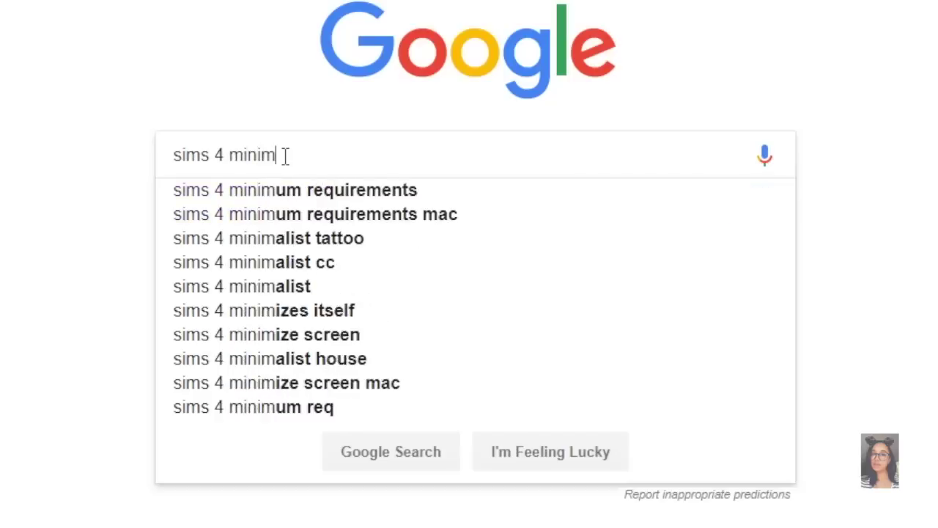
pyautogui.press('Down')
pyautogui.press('Return')
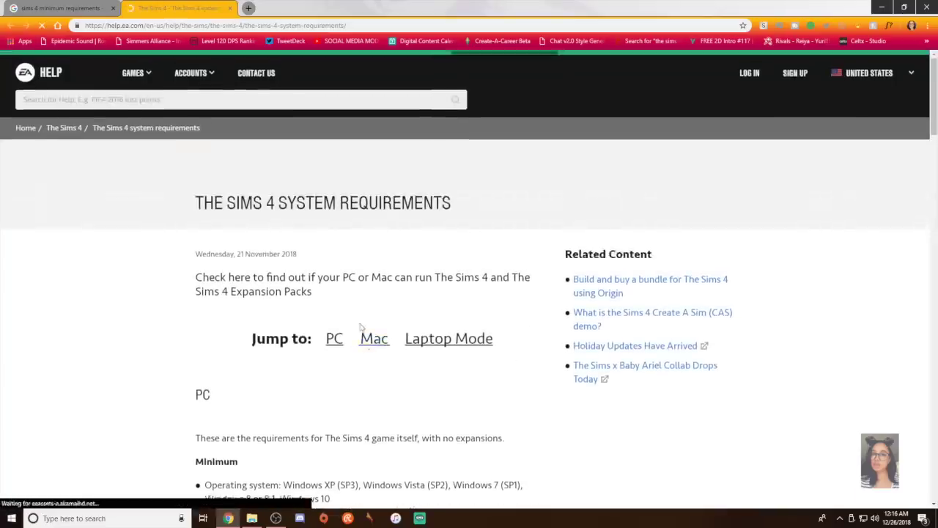
# Review the minimum and recommended PC requirements, highlighting the additional gigabyte figure in the minimum hard drive space entry
pyautogui.scroll(-4, 387, 314)
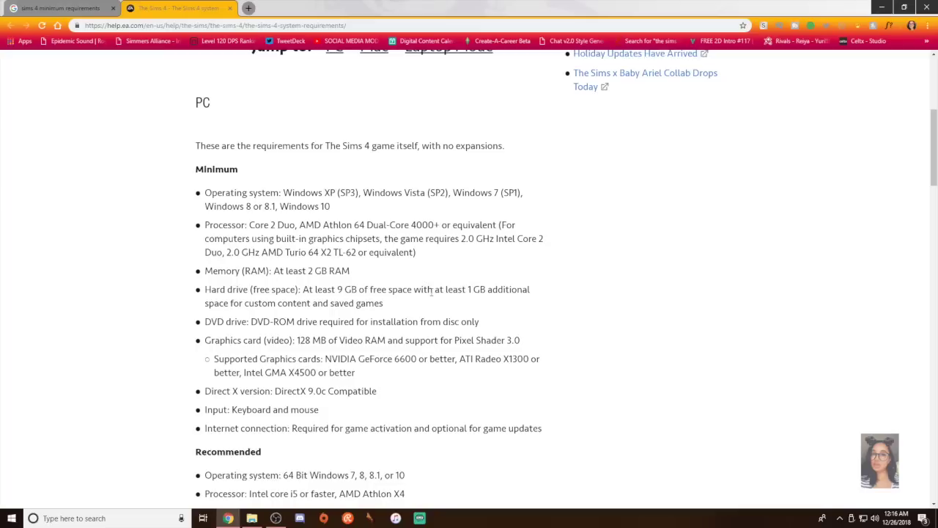
pyautogui.moveTo(466, 288)
pyautogui.mouseDown()
pyautogui.moveTo(486, 289)
pyautogui.moveTo(473, 287)
pyautogui.mouseUp()
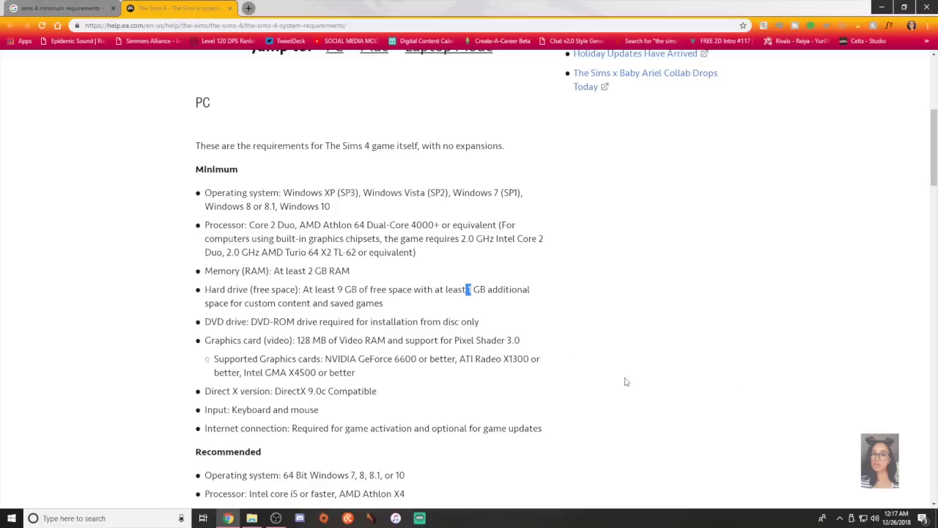
pyautogui.scroll(-3, 660, 360)
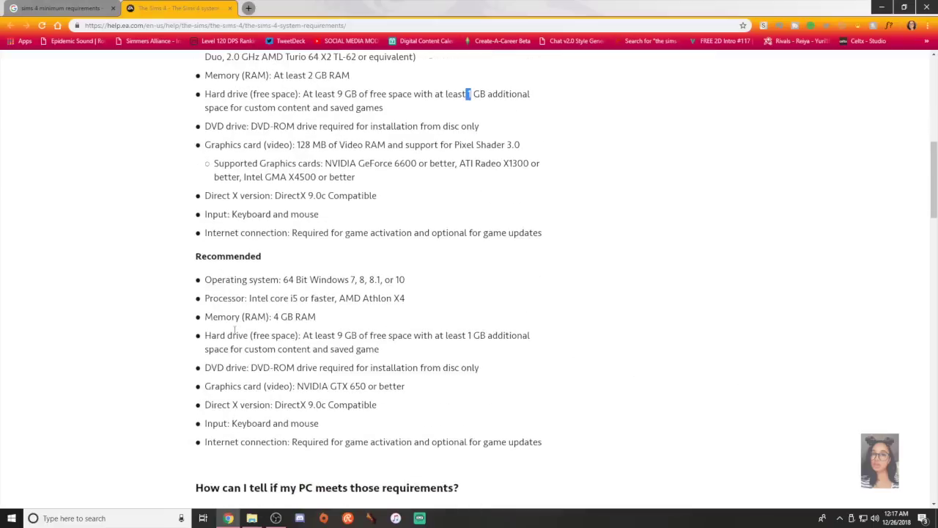
pyautogui.scroll(3, 234, 330)
pyautogui.scroll(-4, 249, 264)
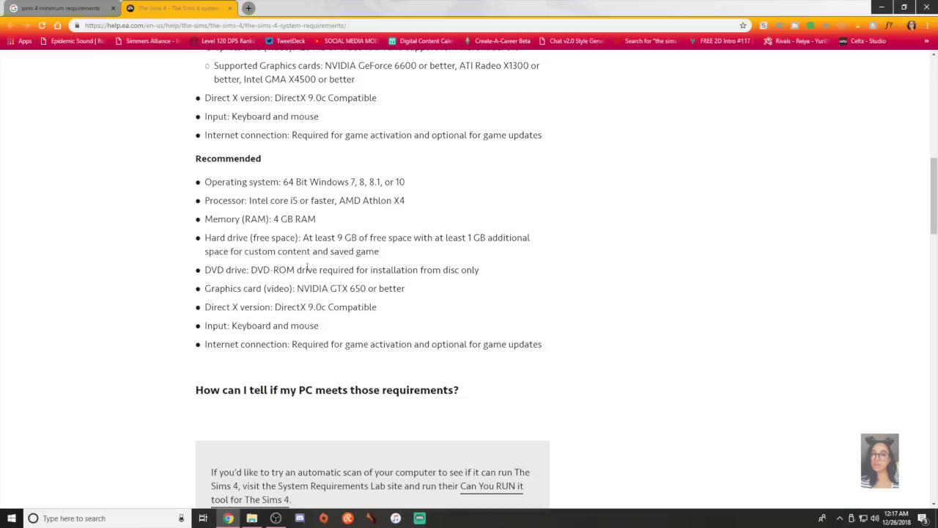
# Open the linked Can You RUN It tool for The Sims 4, start its Detection.exe download, and dismiss the download bar
pyautogui.scroll(-3, 308, 270)
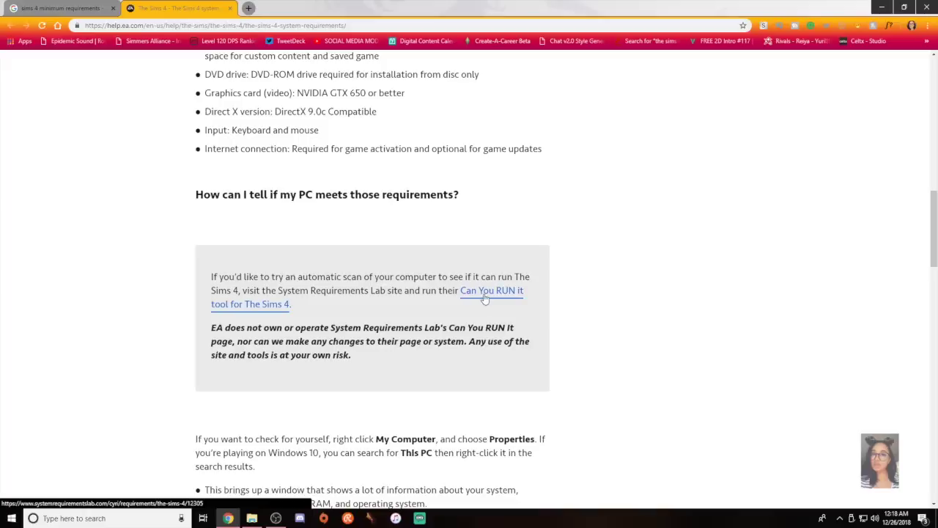
pyautogui.click(484, 298)
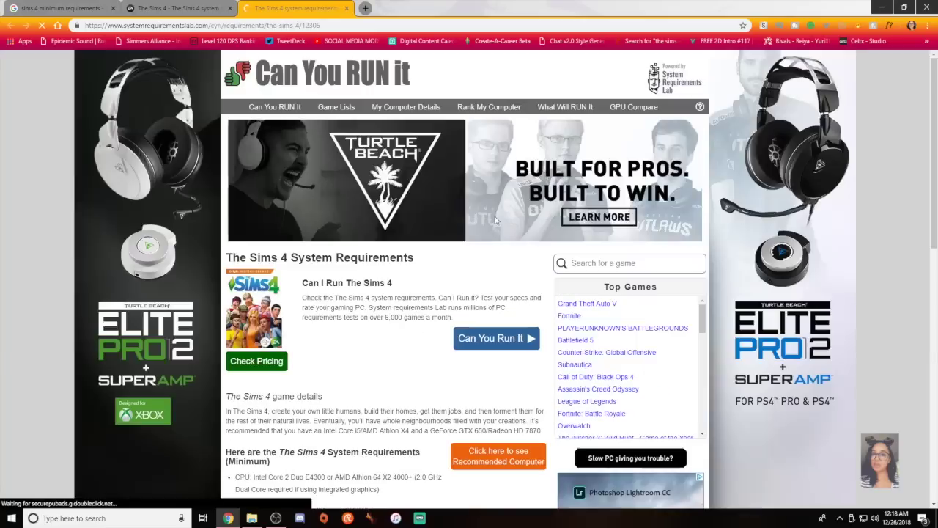
pyautogui.scroll(-1, 440, 362)
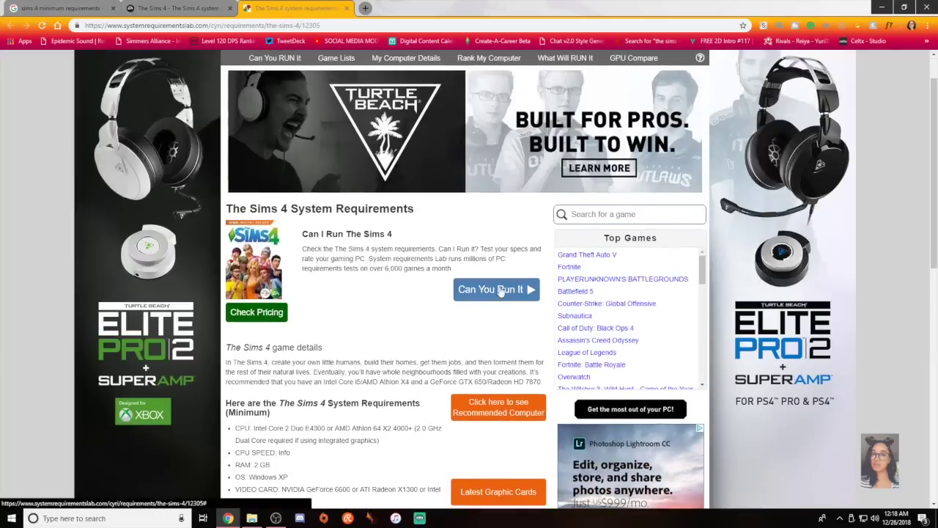
pyautogui.click(500, 291)
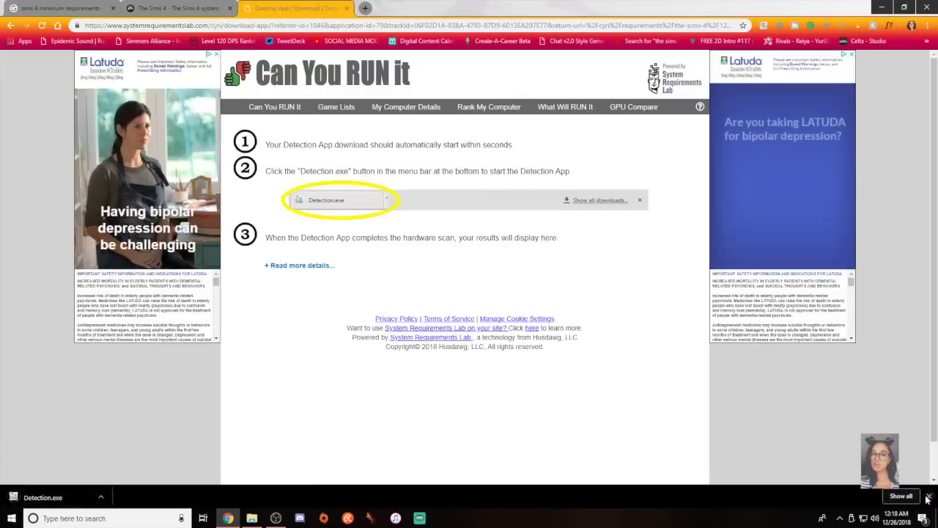
pyautogui.click(928, 498)
# Revisit the EA Help requirements page and the Can You RUN It download page, ending on the Google search results
pyautogui.click(178, 7)
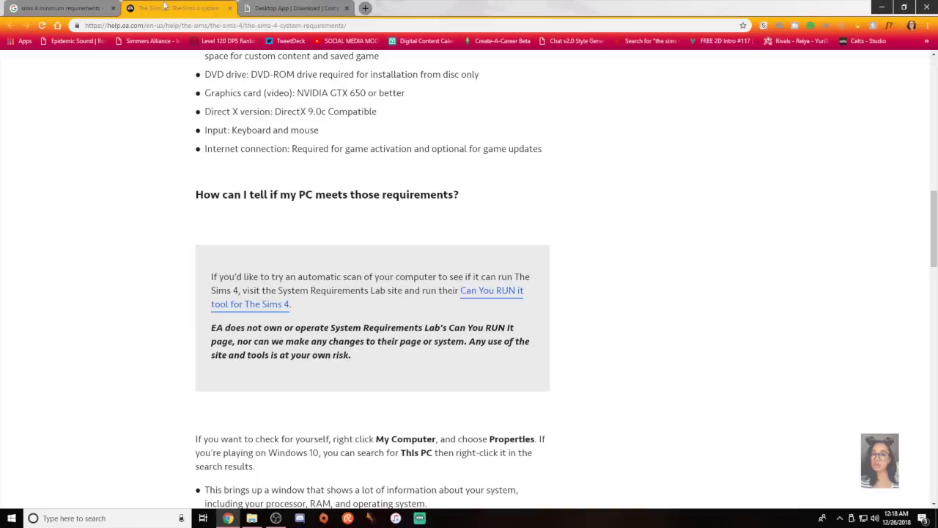
pyautogui.click(10, 6)
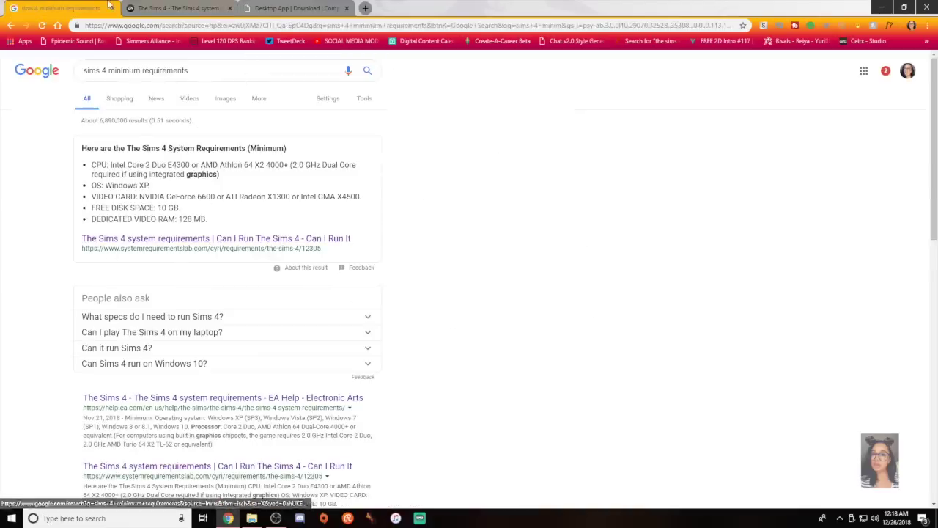
pyautogui.click(176, 7)
pyautogui.click(304, 7)
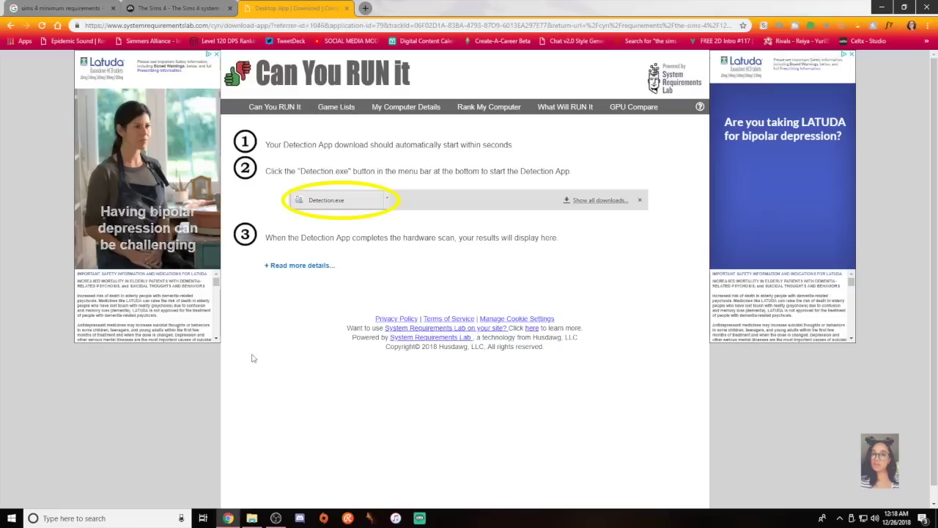
pyautogui.click(176, 8)
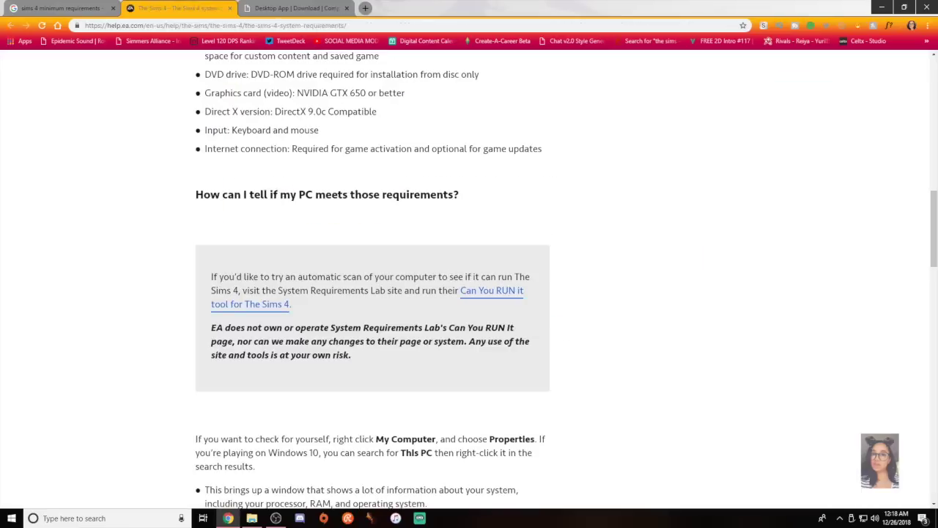
pyautogui.click(48, 7)
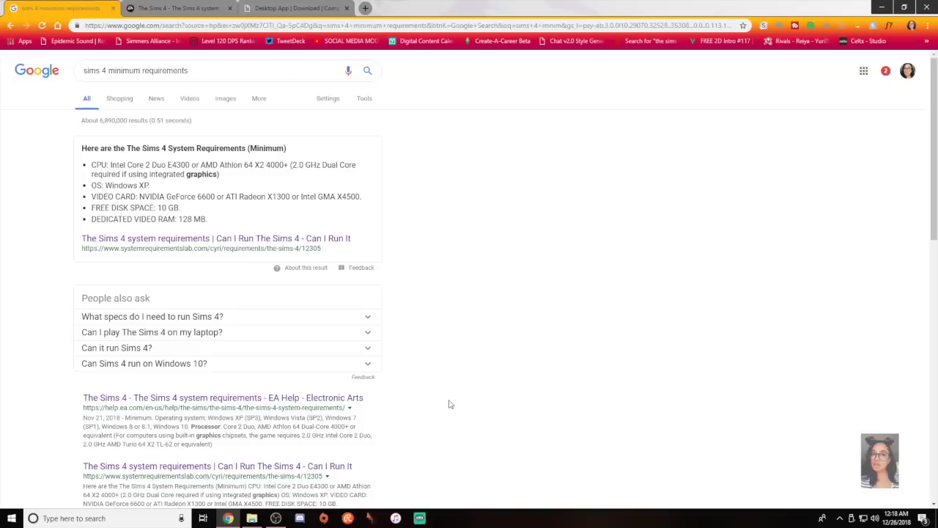
# Minimize the browser, return to the start of the Mods folder list, and close the folder window
pyautogui.click(887, 7)
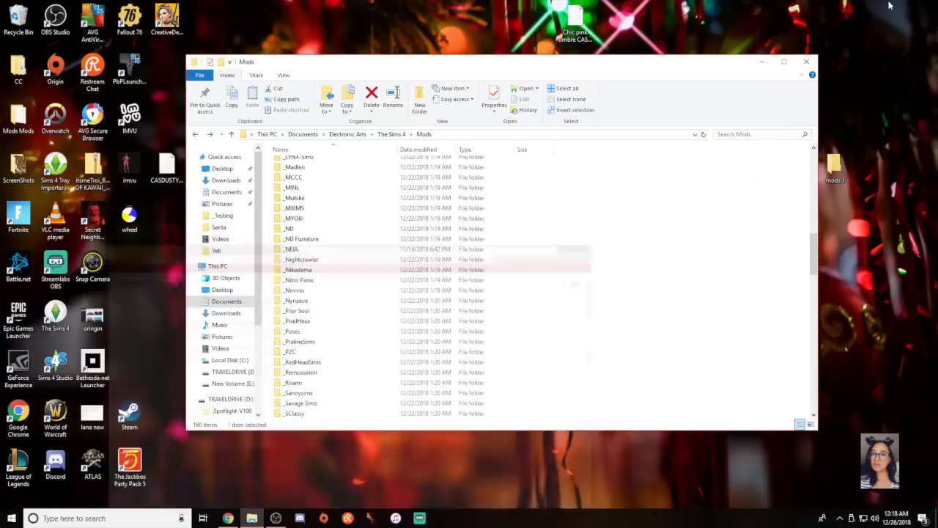
pyautogui.scroll(10, 455, 242)
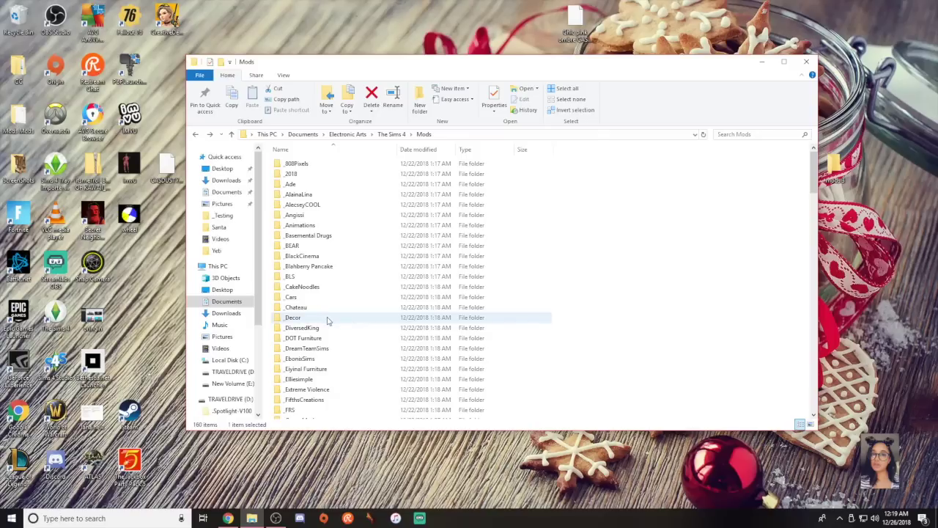
pyautogui.click(806, 61)
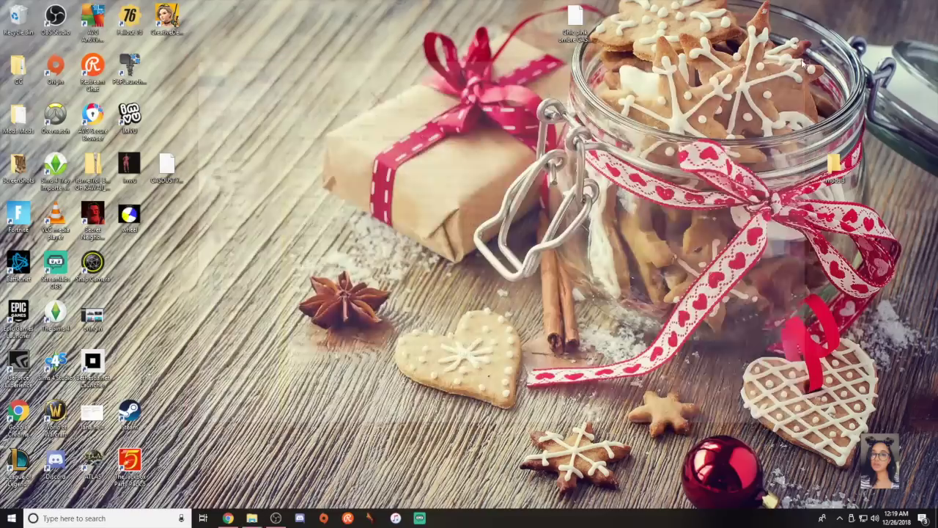